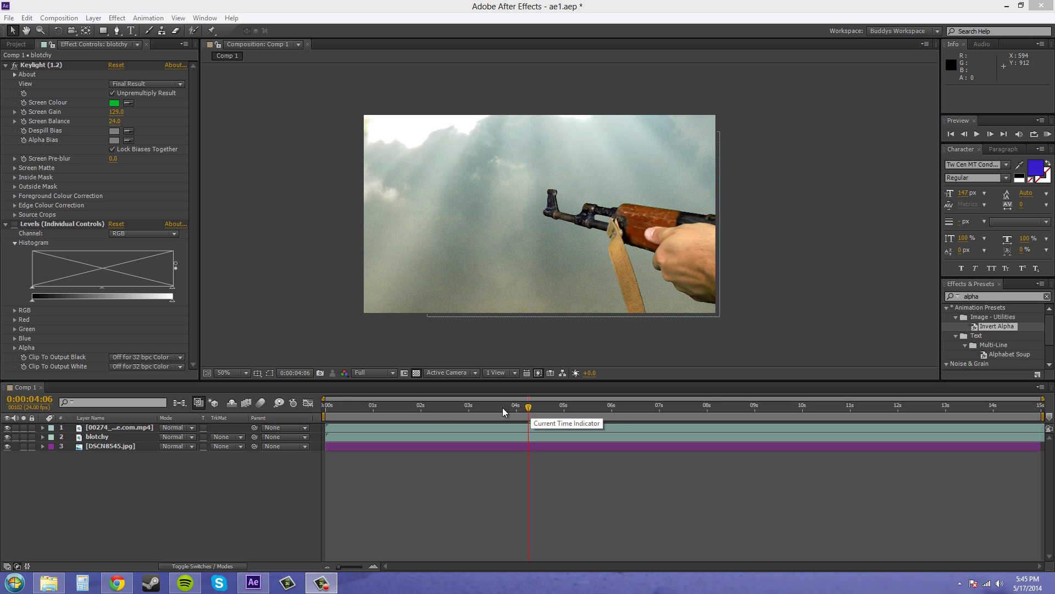
# Step: Select the original gun footage layer, then bring up the 'Ak47 Pull Out 2' stock page in Chrome
pyautogui.click(99, 437)
pyautogui.click(112, 427)
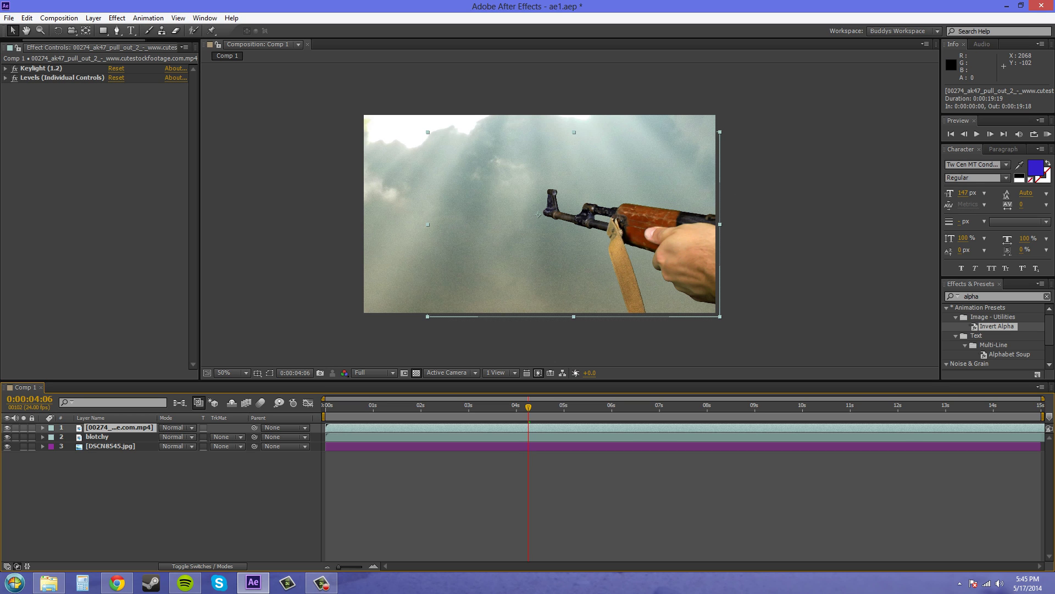
pyautogui.hotkey('alt', 'Tab')
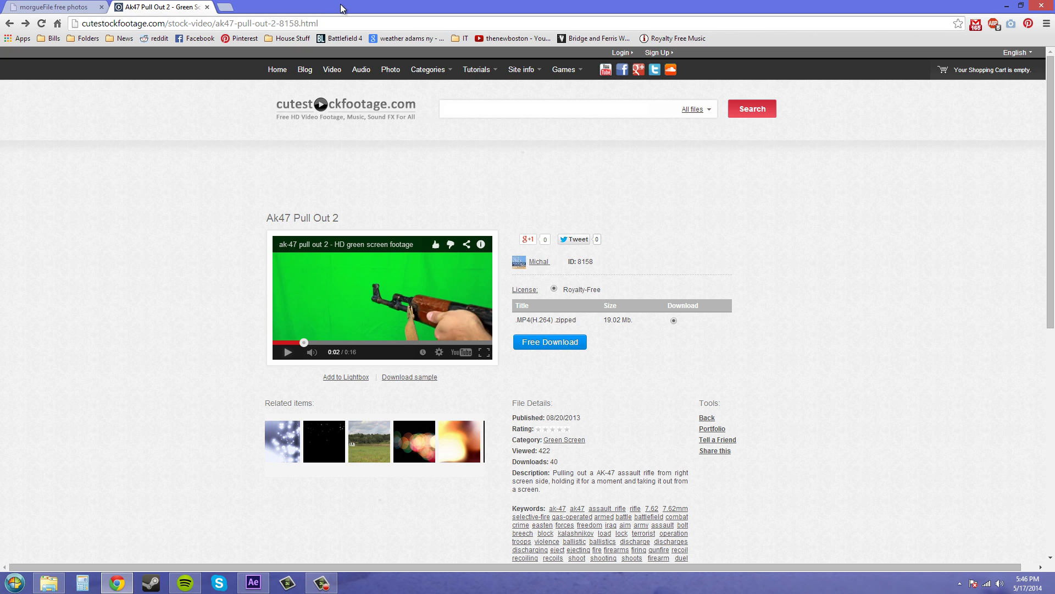
# Step: Drag the Chrome window off screen to reveal the After Effects composition
pyautogui.moveTo(340, 7); pyautogui.dragTo(1054, 126)
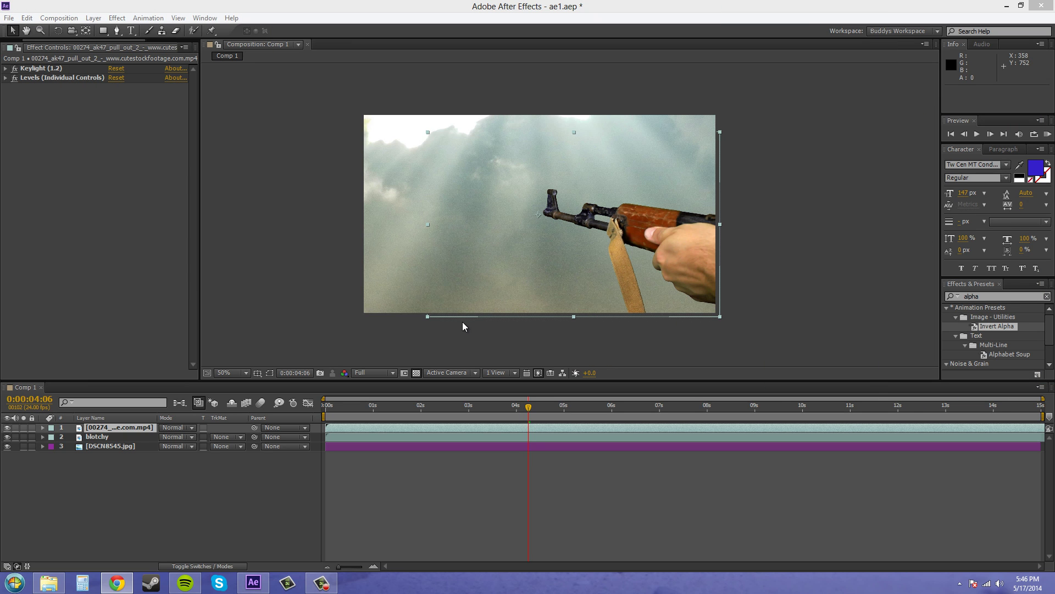
# Step: Select the blotchy layer, collapse Keylight, and hide the top gun footage layer
pyautogui.click(242, 310)
pyautogui.click(96, 437)
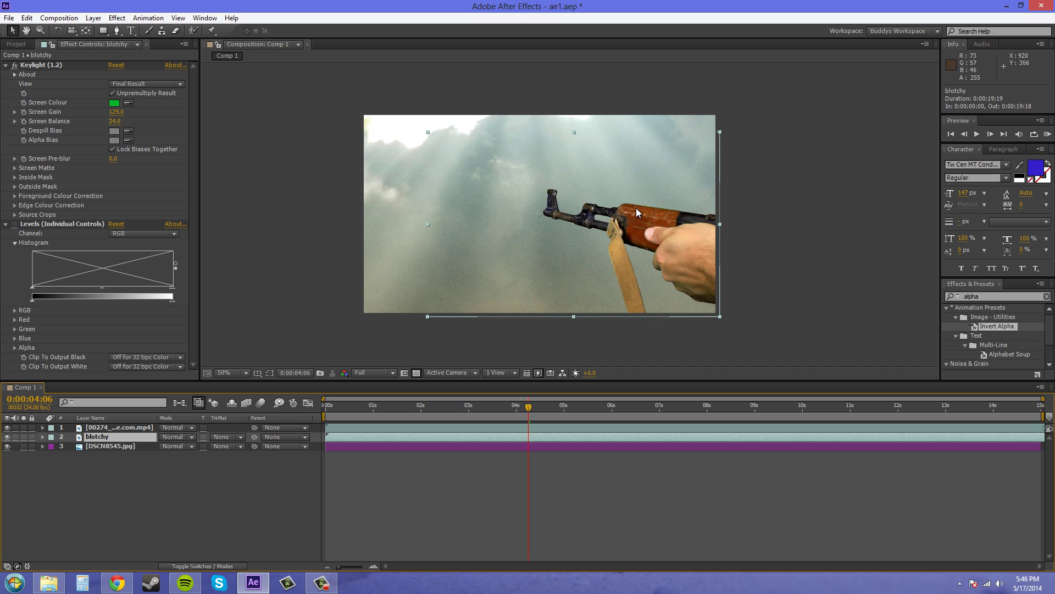
pyautogui.click(6, 66)
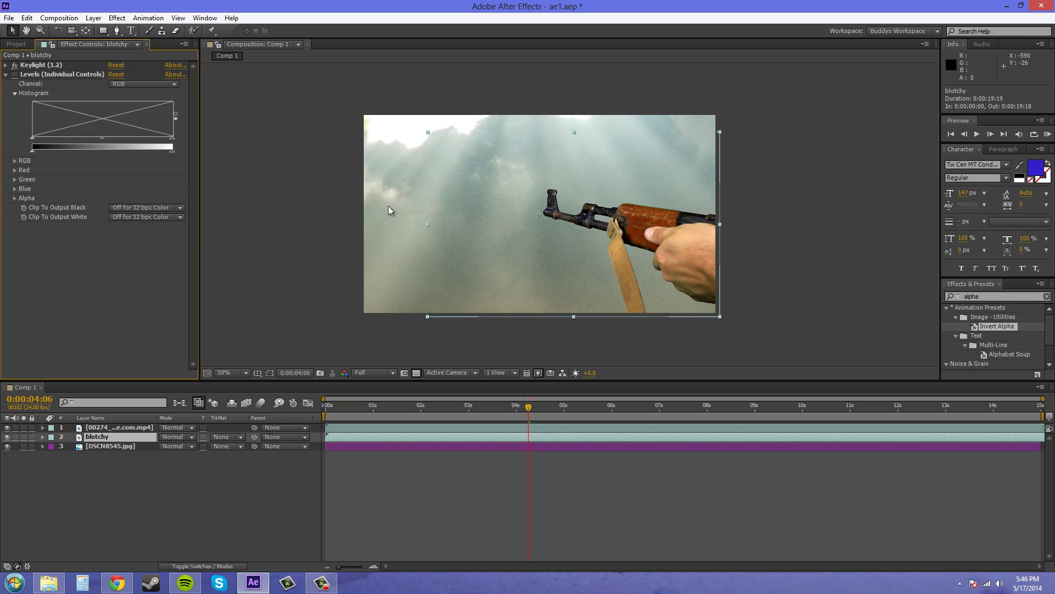
pyautogui.click(7, 429)
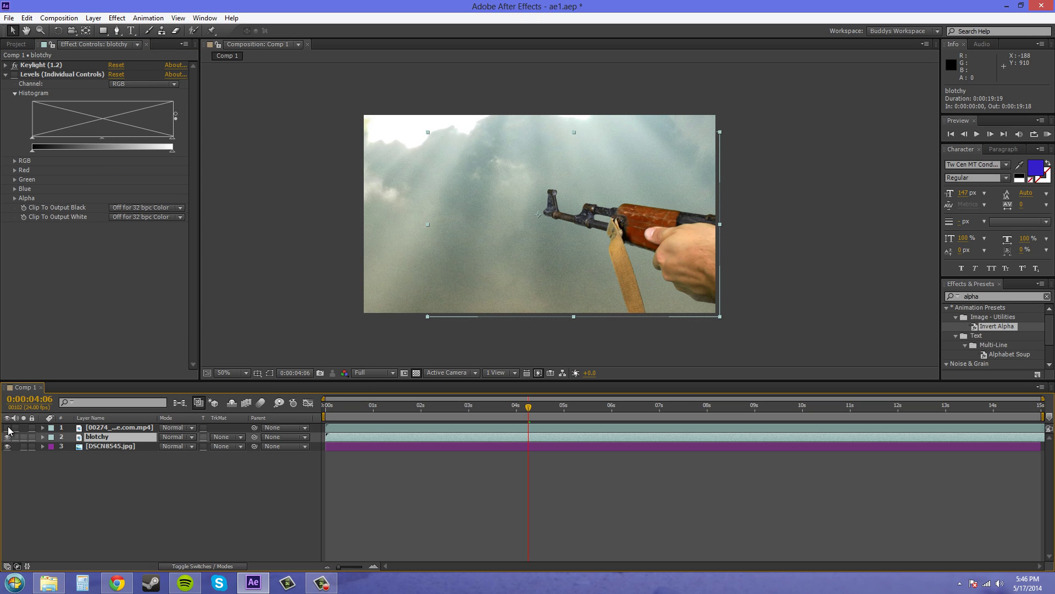
pyautogui.click(404, 373)
# Step: View the Alpha channel with the sky photo hidden to inspect the gun matte up close
pyautogui.click(344, 373)
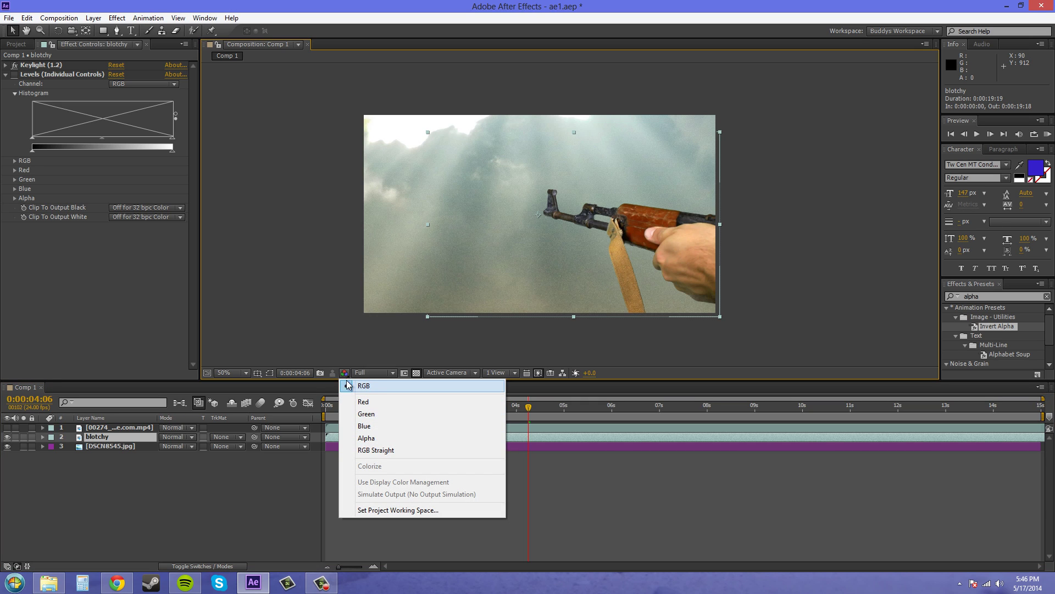
pyautogui.click(379, 438)
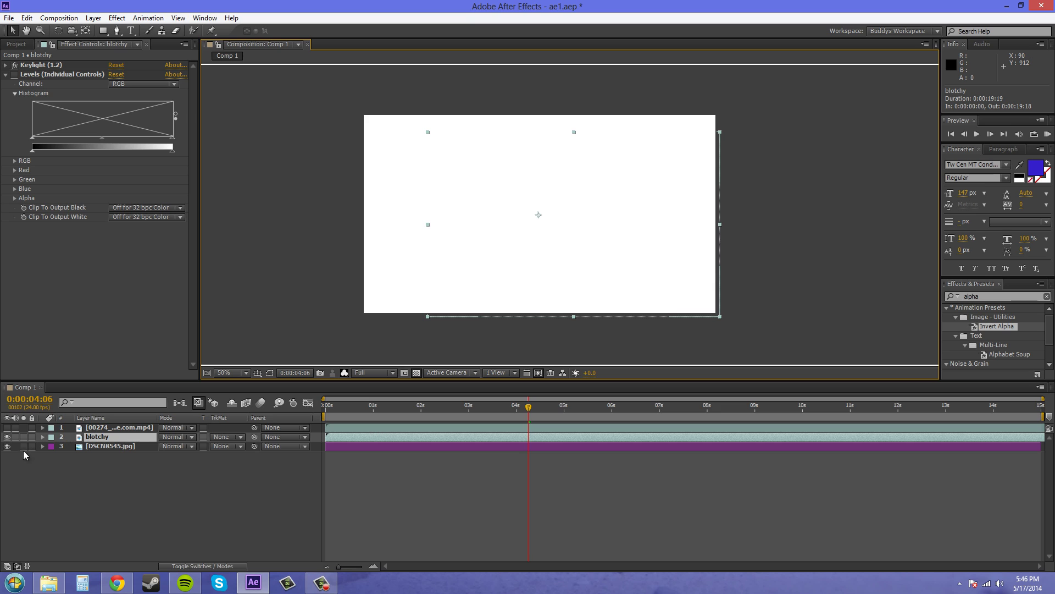
pyautogui.click(7, 446)
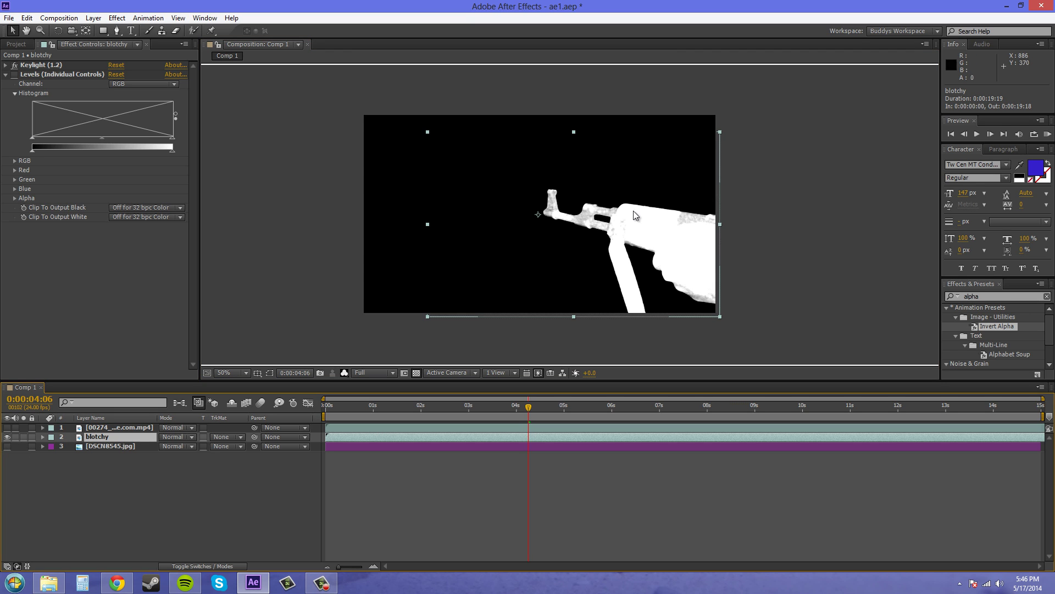
pyautogui.scroll(2, 671, 228)
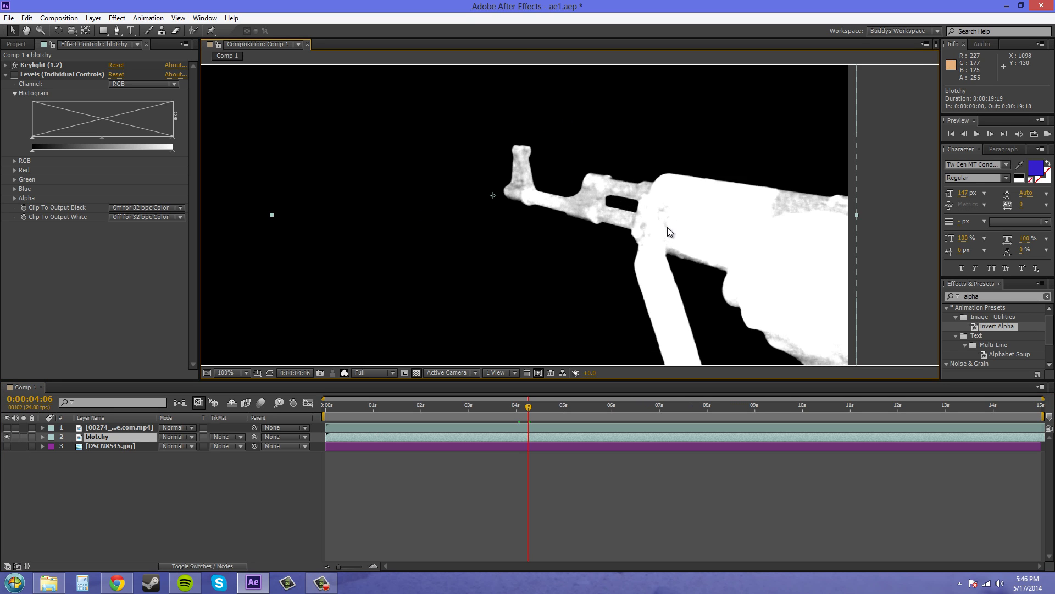
pyautogui.moveTo(671, 227); pyautogui.dragTo(642, 201)
pyautogui.scroll(-2, 578, 188)
pyautogui.scroll(2, 602, 189)
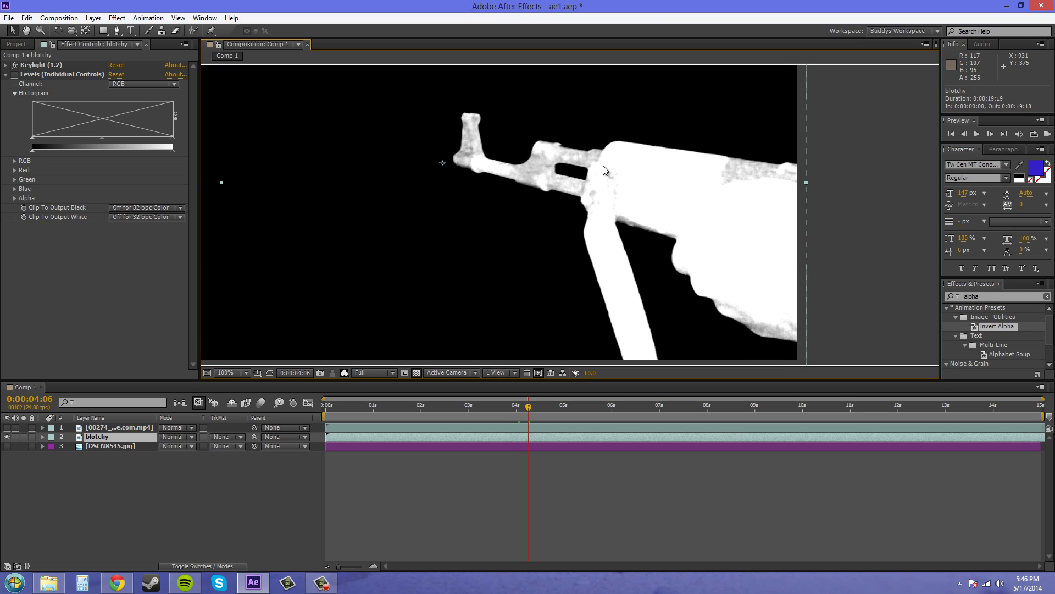
pyautogui.scroll(1, 752, 170)
pyautogui.scroll(-1, 529, 144)
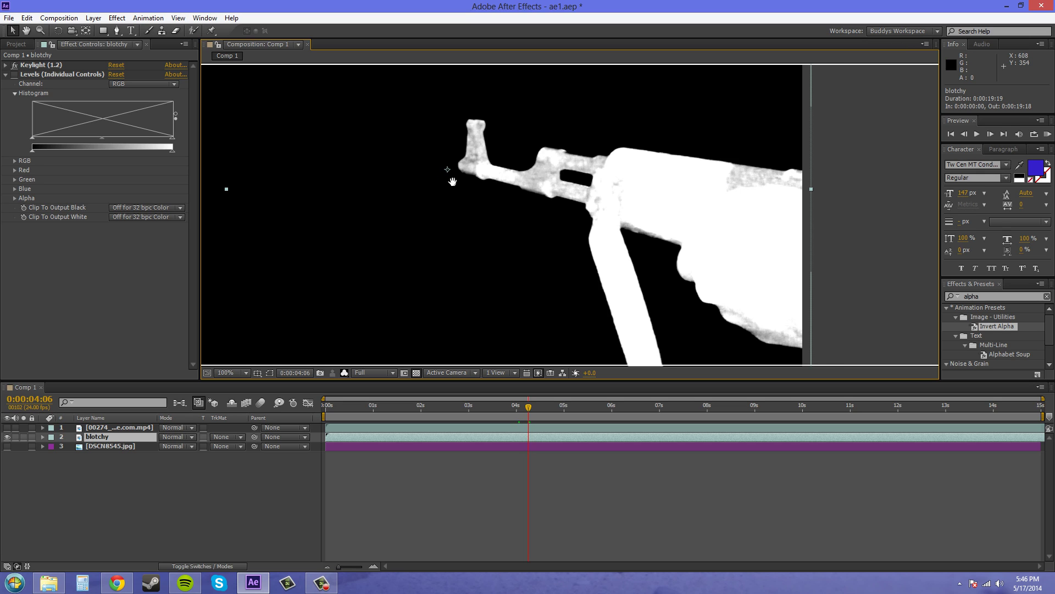
pyautogui.moveTo(452, 182); pyautogui.dragTo(488, 210)
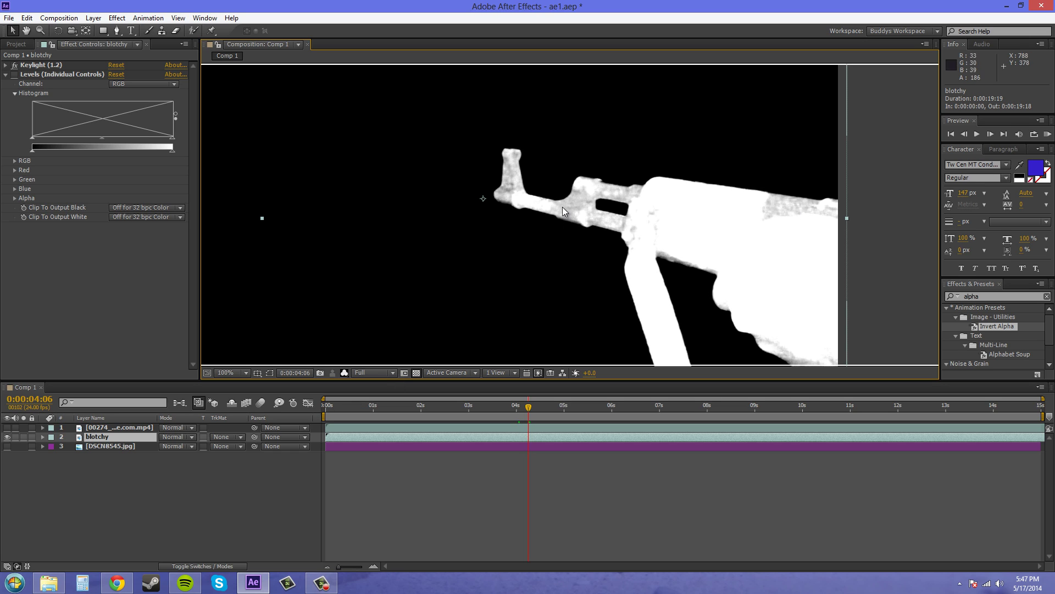
# Step: Show the sky photo again and return the view to RGB
pyautogui.click(7, 446)
pyautogui.click(384, 374)
pyautogui.click(345, 373)
pyautogui.click(387, 387)
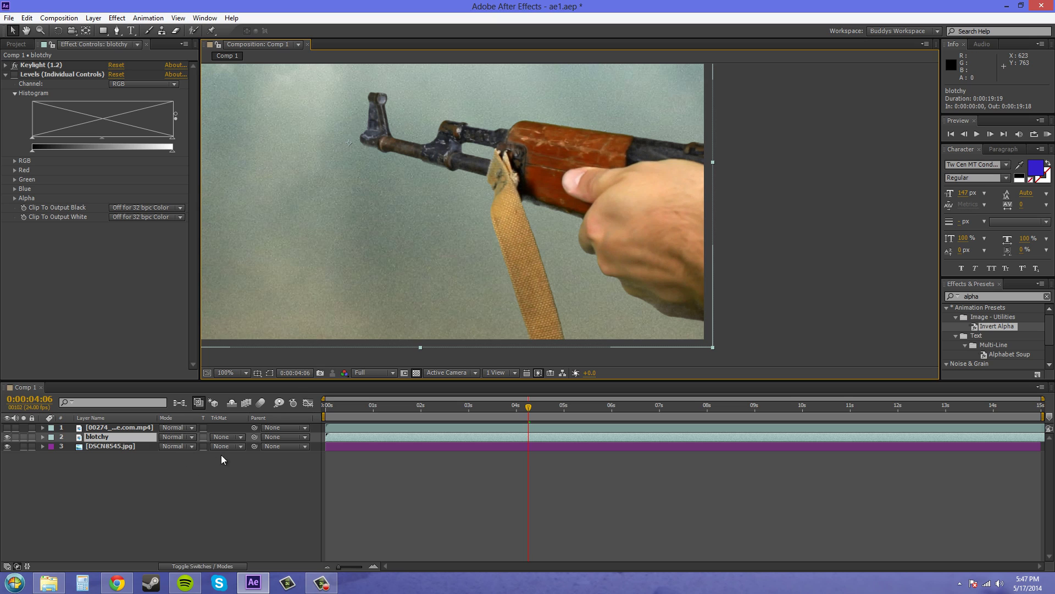
# Step: Set the sky photo's track matte to blotchy's Alpha Matte and inspect the silhouette
pyautogui.click(233, 446)
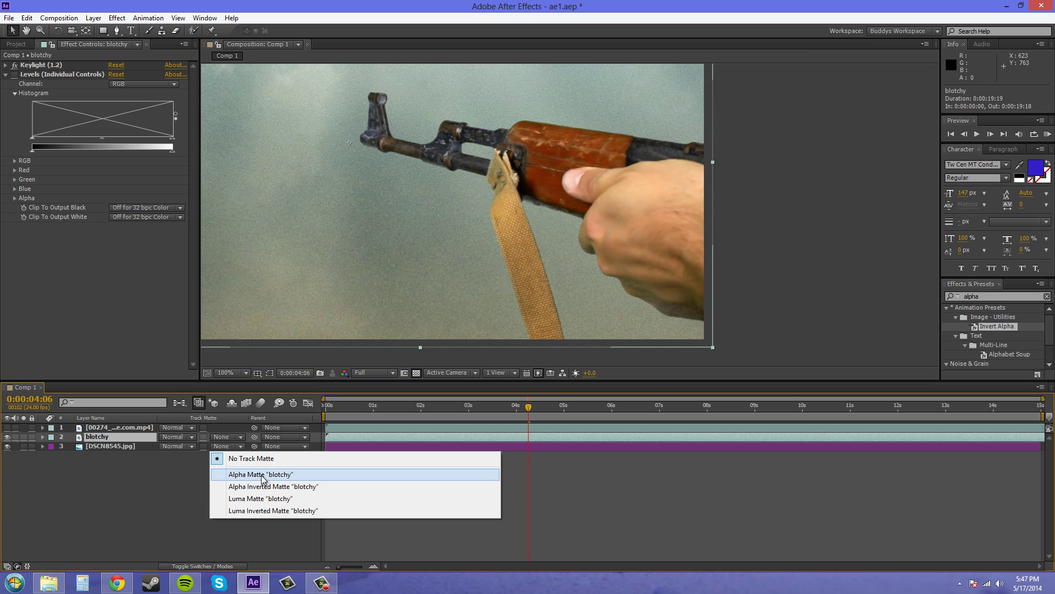
pyautogui.click(273, 476)
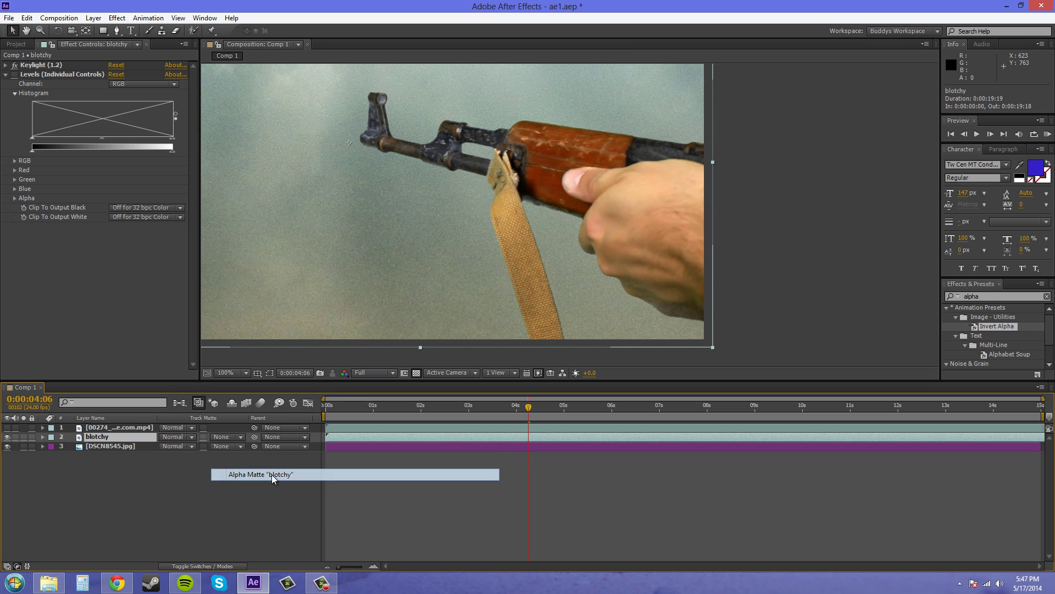
pyautogui.scroll(1, 576, 186)
pyautogui.scroll(4, 577, 187)
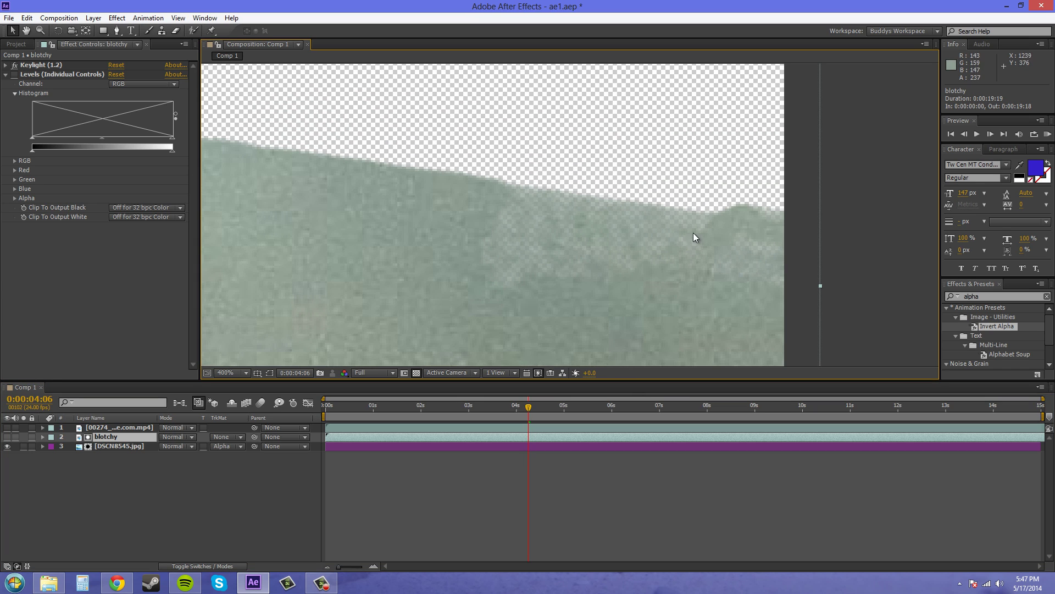
pyautogui.scroll(5, 447, 221)
pyautogui.hscroll(-8, 451, 215)
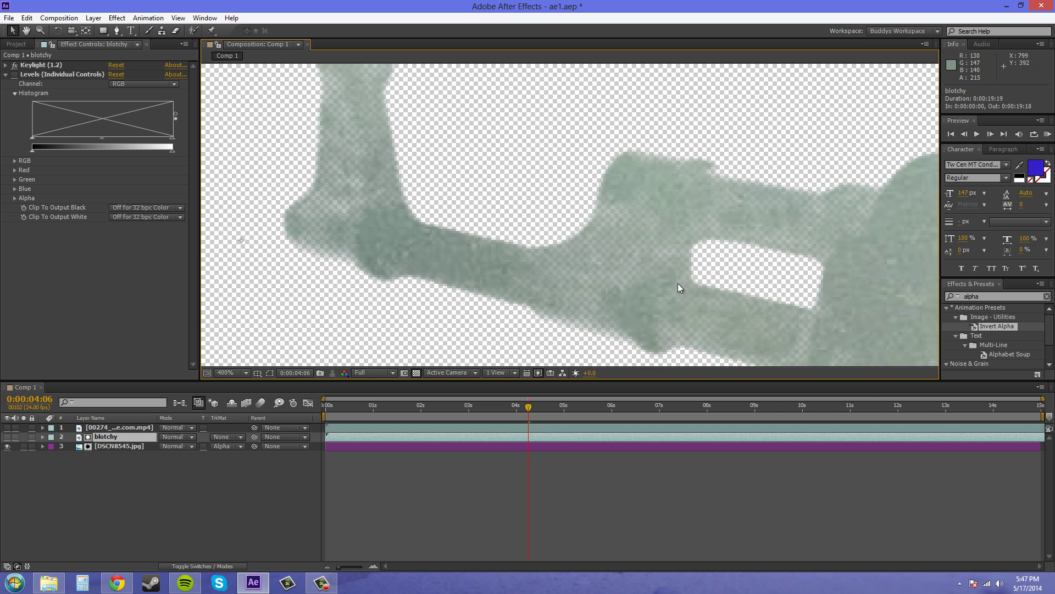
pyautogui.scroll(-4, 451, 208)
pyautogui.moveTo(578, 245); pyautogui.dragTo(474, 206)
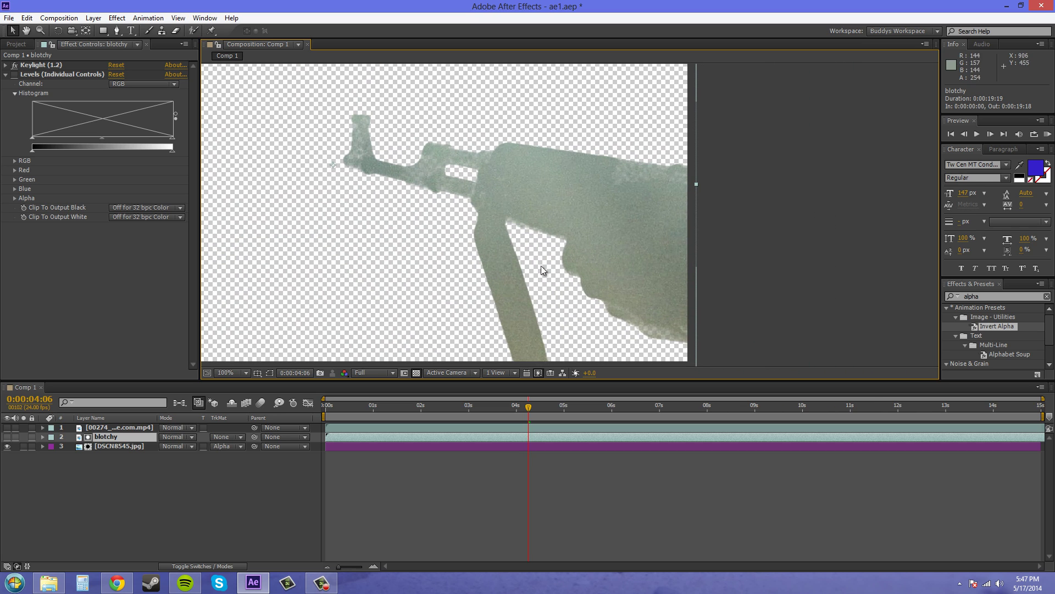
pyautogui.moveTo(581, 298); pyautogui.dragTo(551, 281)
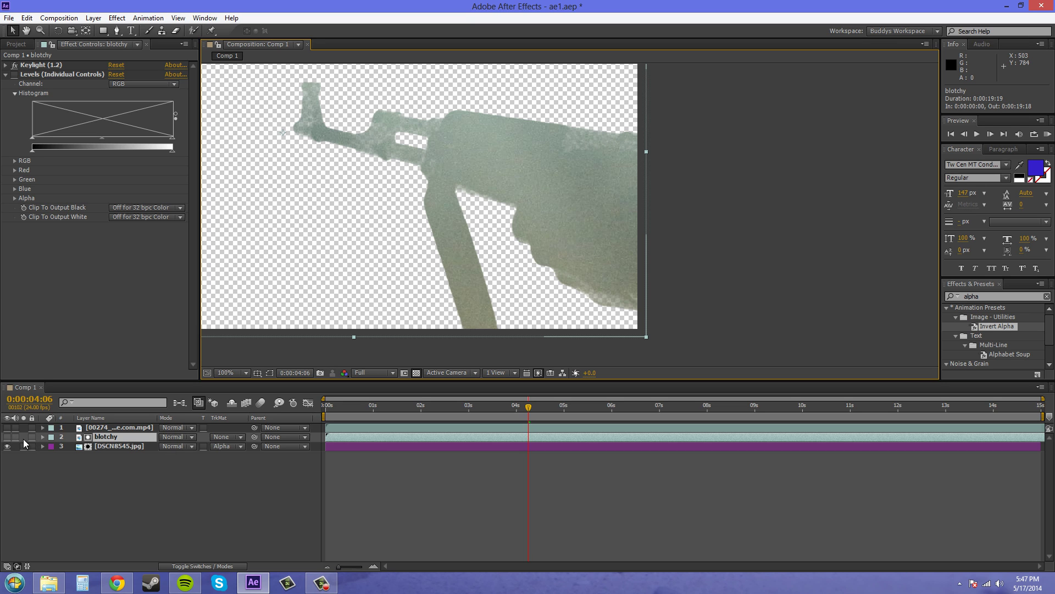
# Step: Show blotchy, remove the sky's track matte, and move the gun footage below blotchy
pyautogui.click(7, 436)
pyautogui.click(220, 447)
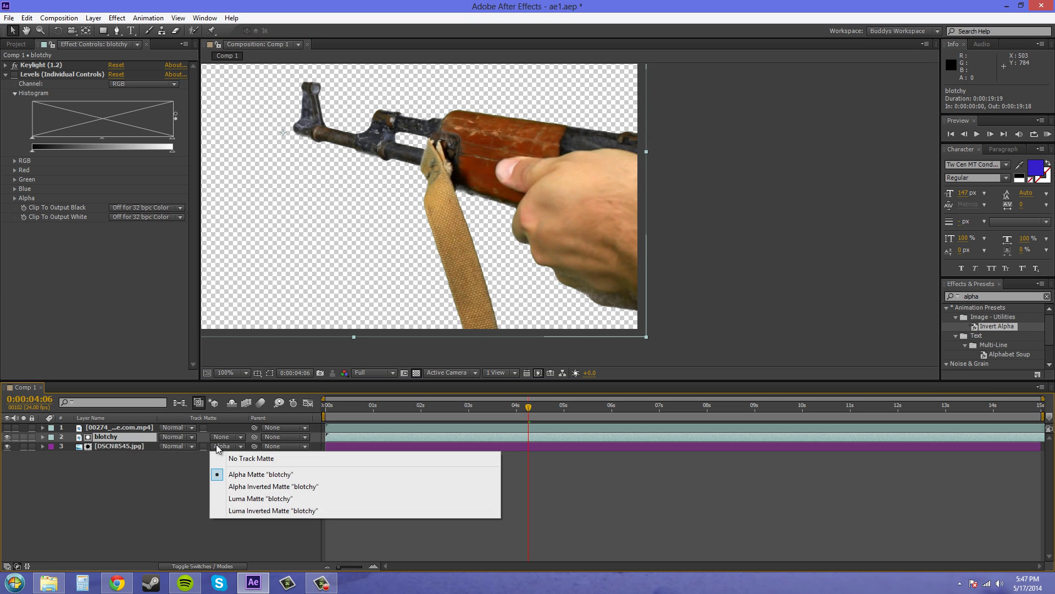
pyautogui.click(251, 459)
pyautogui.moveTo(144, 438); pyautogui.dragTo(132, 443)
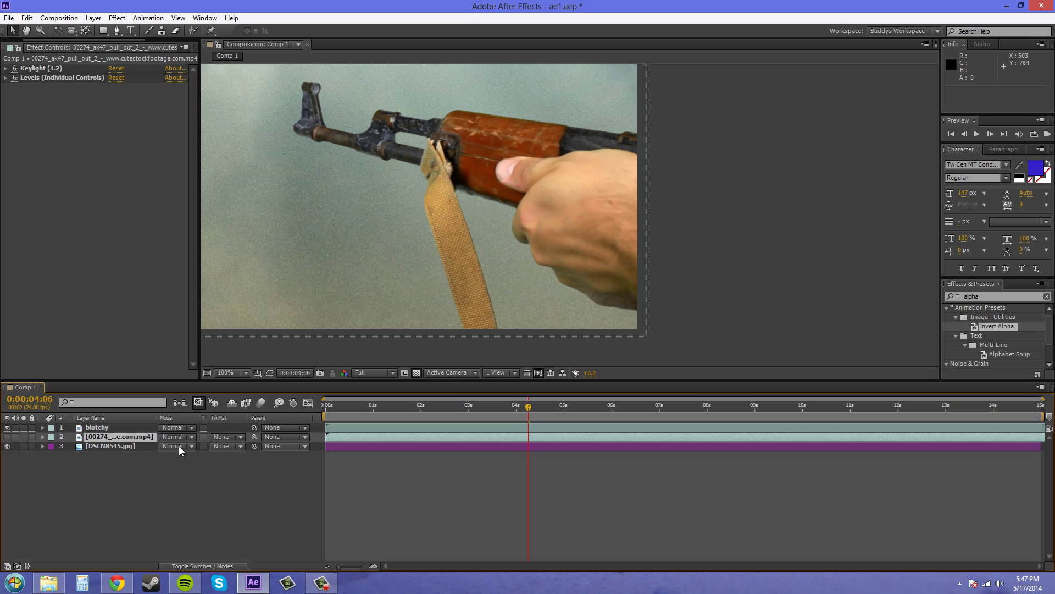
# Step: Set the sky photo's track matte to the gun footage's Alpha Matte and inspect the result
pyautogui.click(6, 428)
pyautogui.click(229, 446)
pyautogui.click(254, 466)
pyautogui.moveTo(436, 238); pyautogui.dragTo(546, 271)
pyautogui.moveTo(681, 223); pyautogui.dragTo(641, 228)
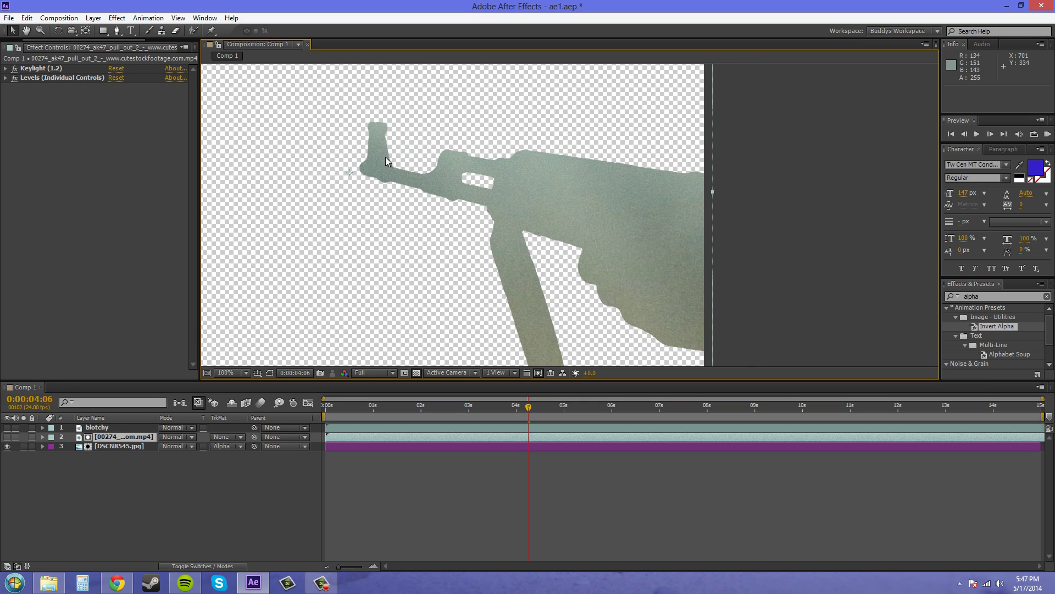
pyautogui.press('.')
pyautogui.scroll(-2, 803, 225)
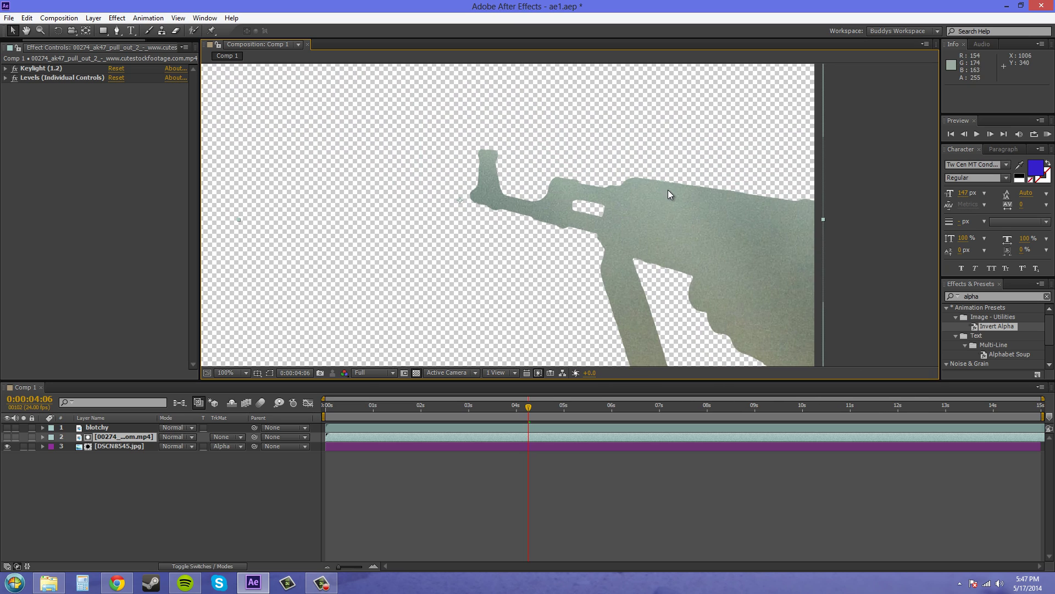
pyautogui.scroll(-2, 667, 189)
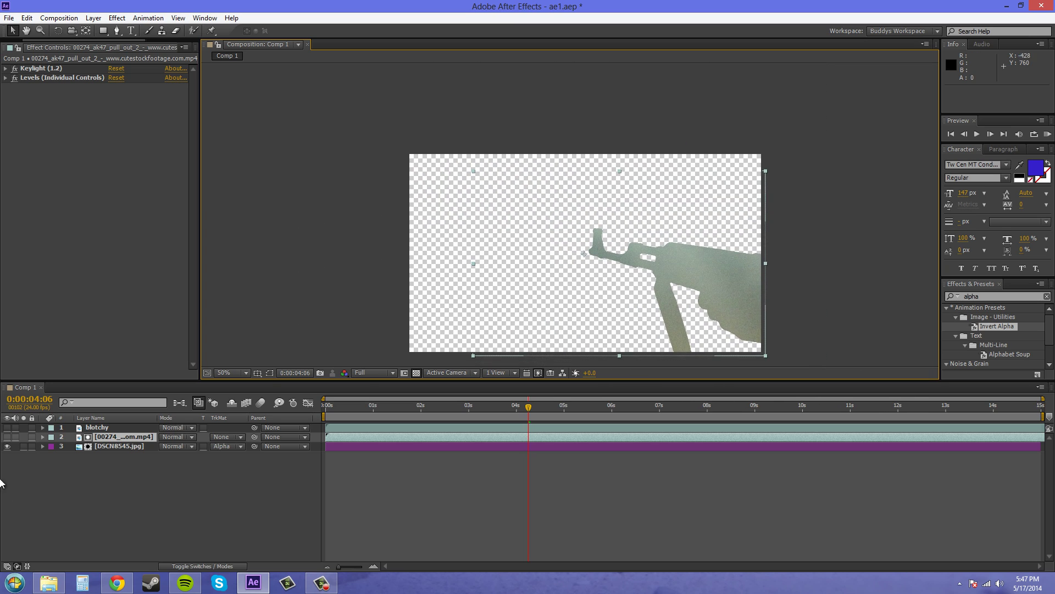
pyautogui.moveTo(6, 427); pyautogui.dragTo(6, 436)
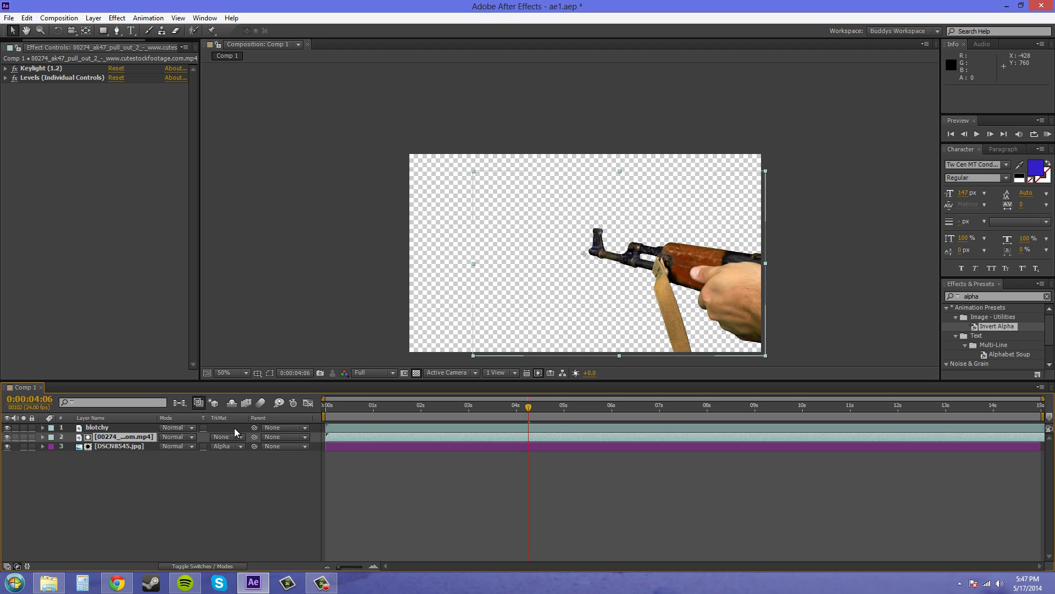
# Step: Hide blotchy and the gun footage, apply the Alpha Matte to the sky, then remove it
pyautogui.click(7, 427)
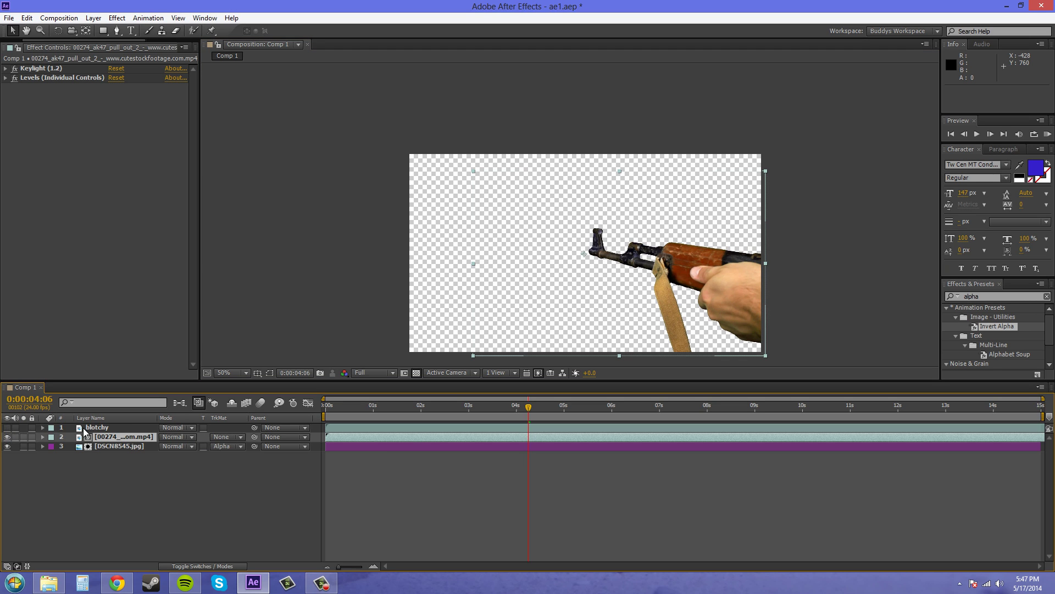
pyautogui.click(7, 436)
pyautogui.click(228, 437)
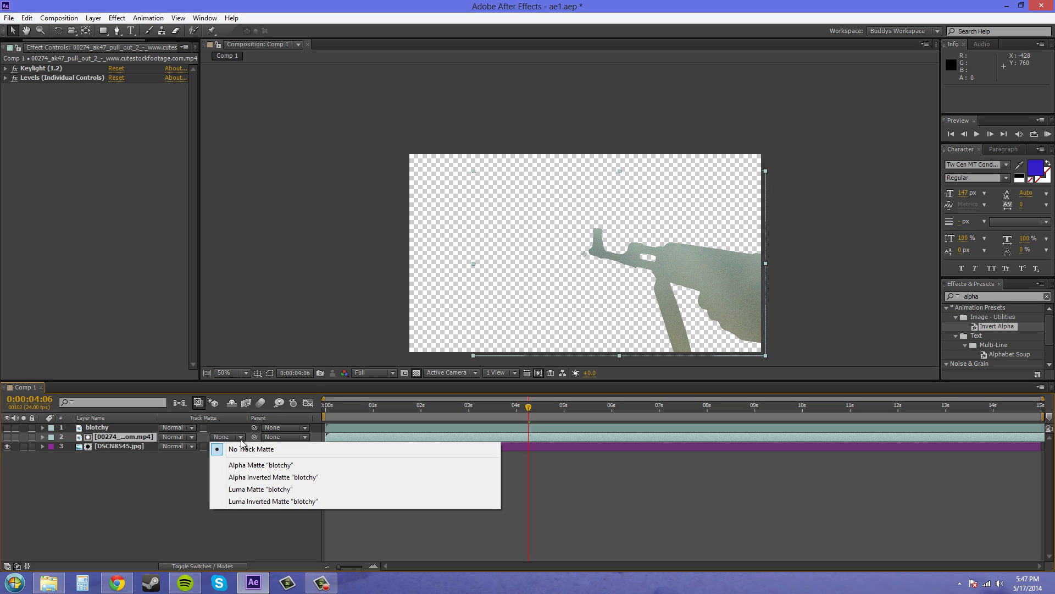
pyautogui.click(248, 465)
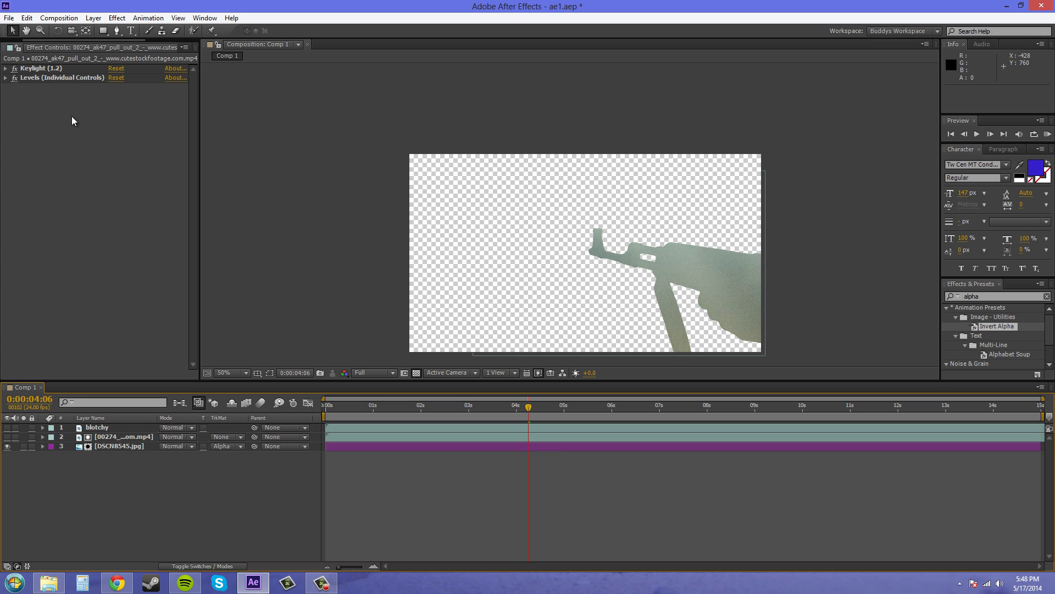
pyautogui.click(223, 449)
pyautogui.click(228, 458)
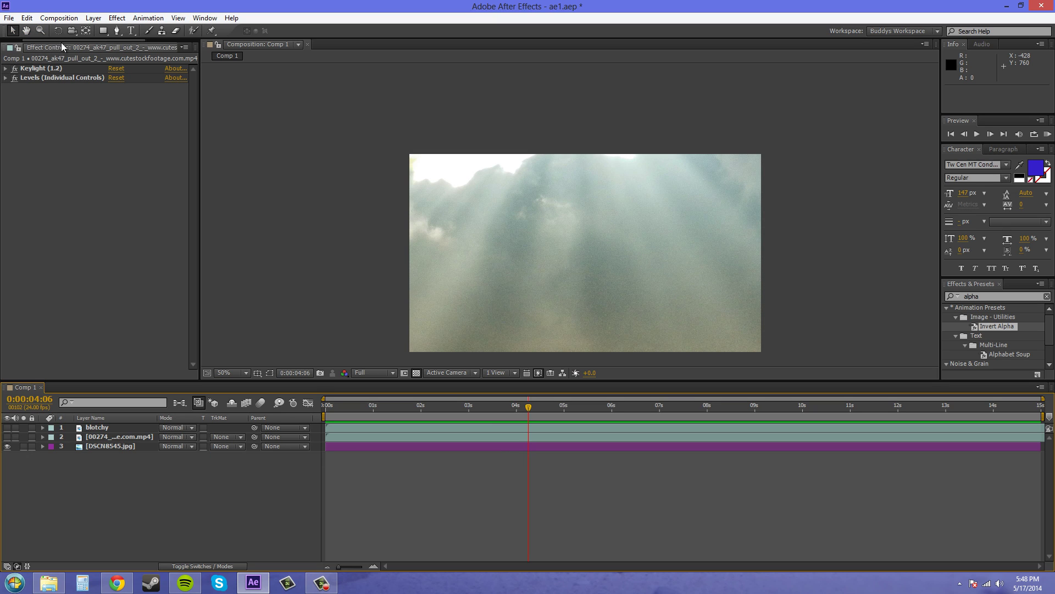
# Step: Drag the 00274 rifle clip from the Project panel in as layer 1 at Full resolution
pyautogui.scroll(3, 60, 48)
pyautogui.click(15, 47)
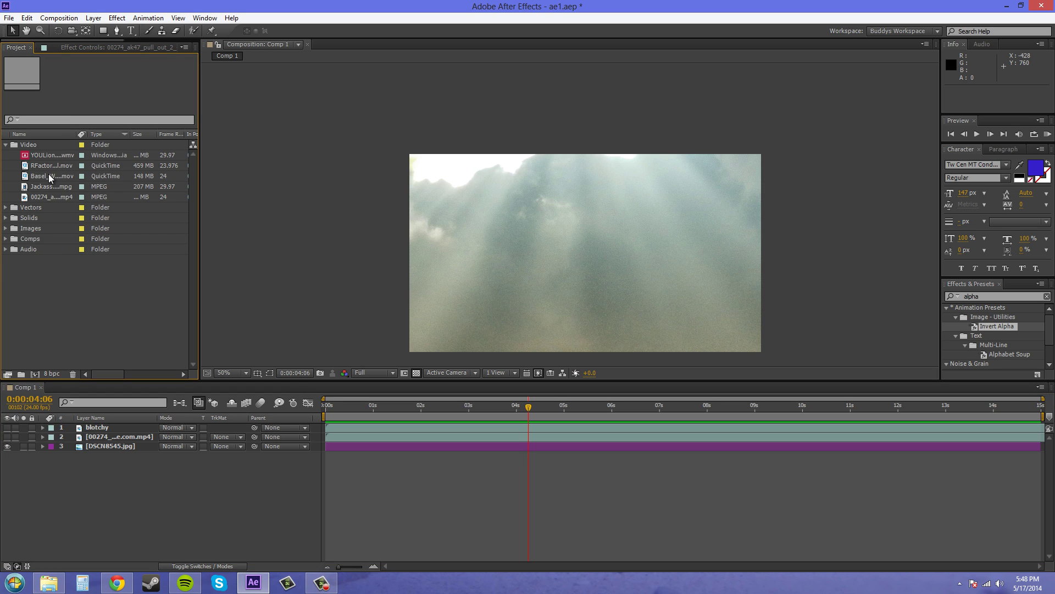
pyautogui.click(46, 196)
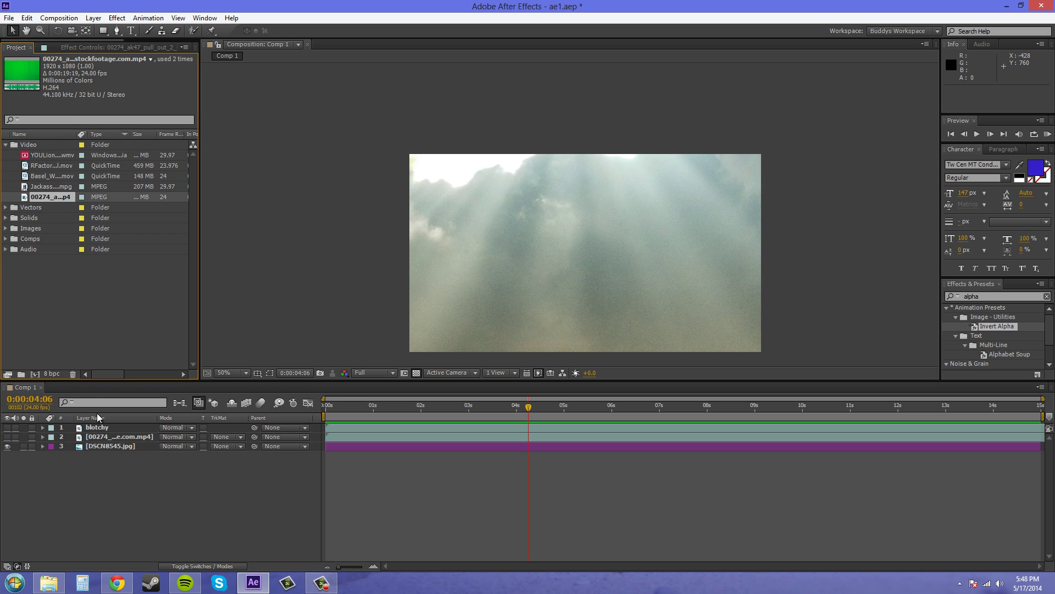
pyautogui.moveTo(46, 197); pyautogui.dragTo(110, 424)
pyautogui.moveTo(808, 254); pyautogui.dragTo(798, 220)
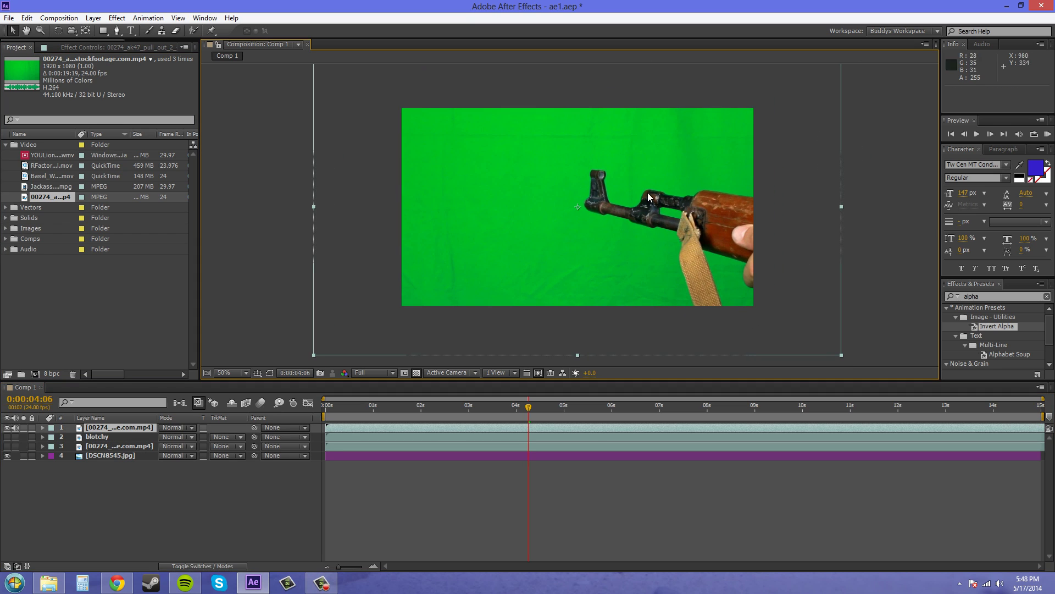
pyautogui.moveTo(531, 409); pyautogui.dragTo(466, 417)
pyautogui.click(387, 371)
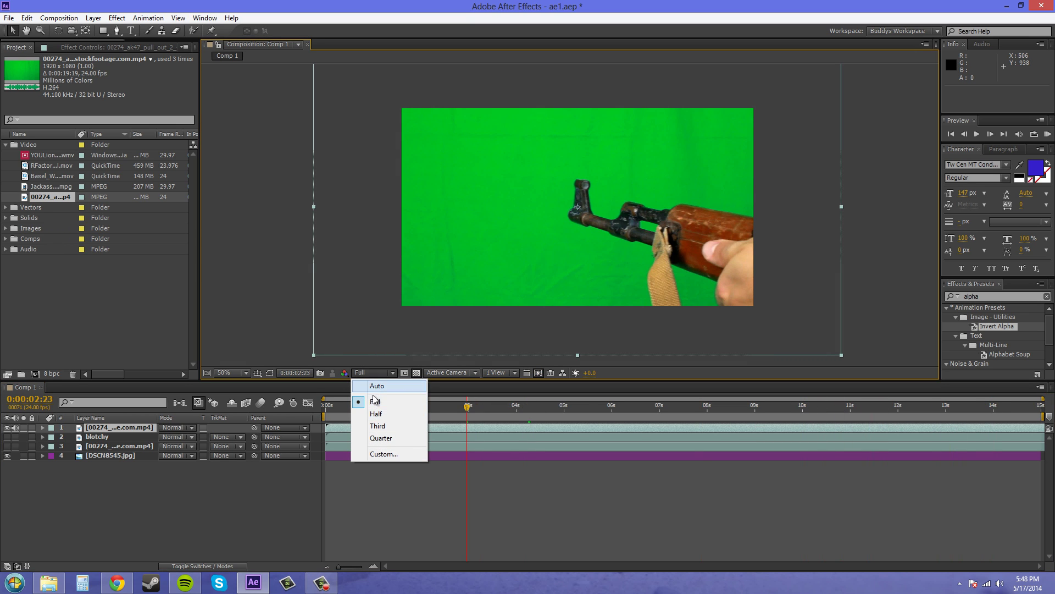
pyautogui.click(377, 401)
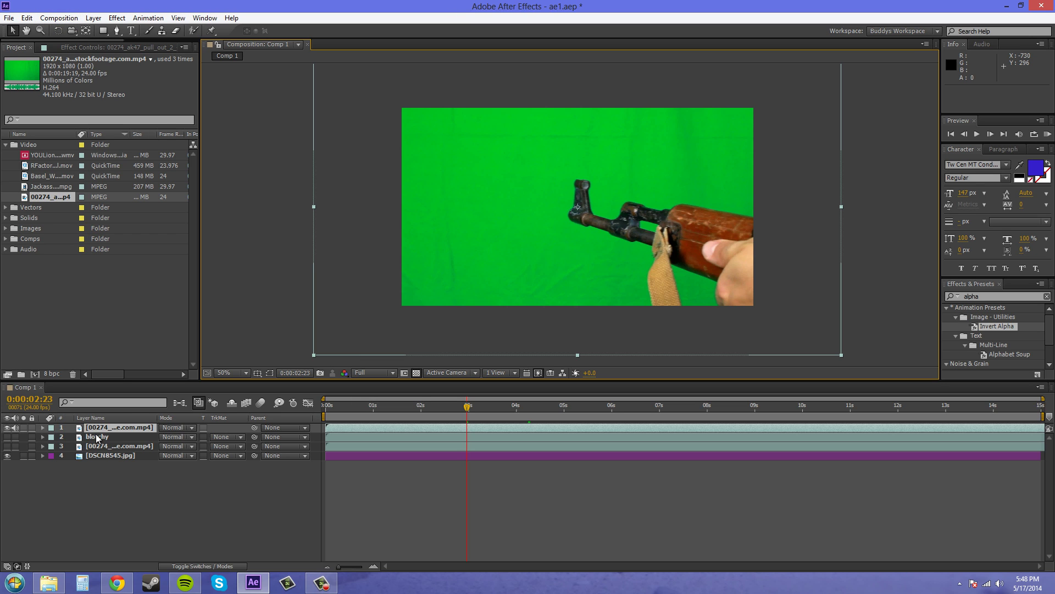
# Step: Apply Keylight (1.2) to the top rifle clip and sample the green screen as Screen Colour
pyautogui.click(117, 17)
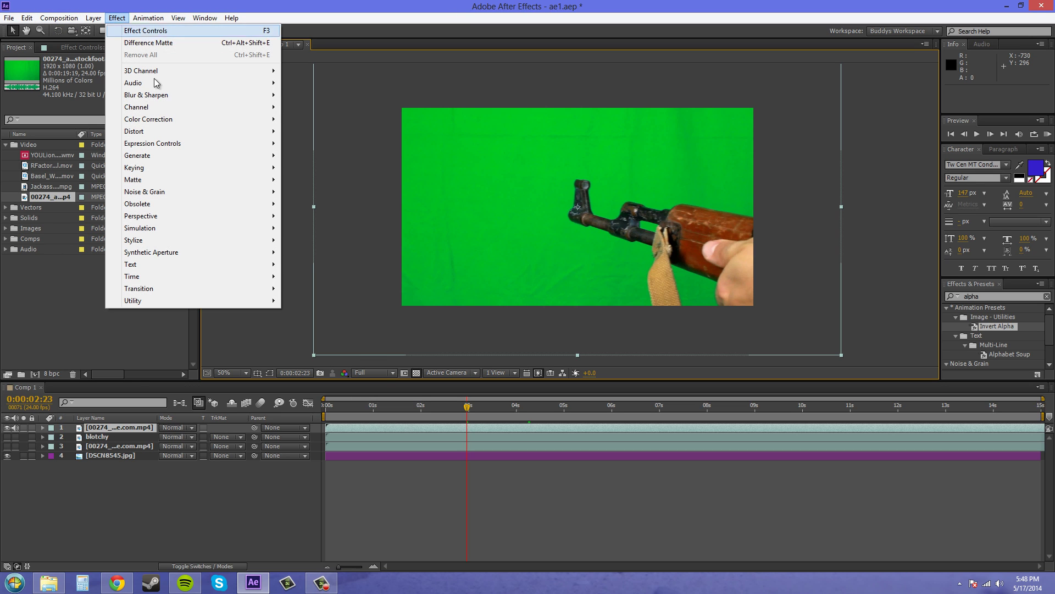
pyautogui.moveTo(165, 168)
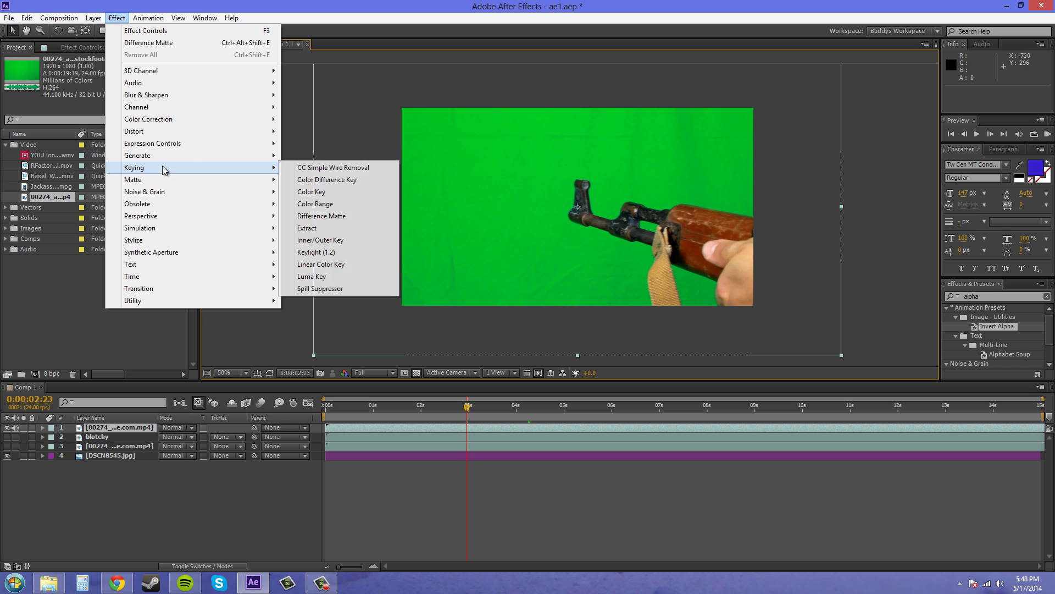
pyautogui.click(334, 252)
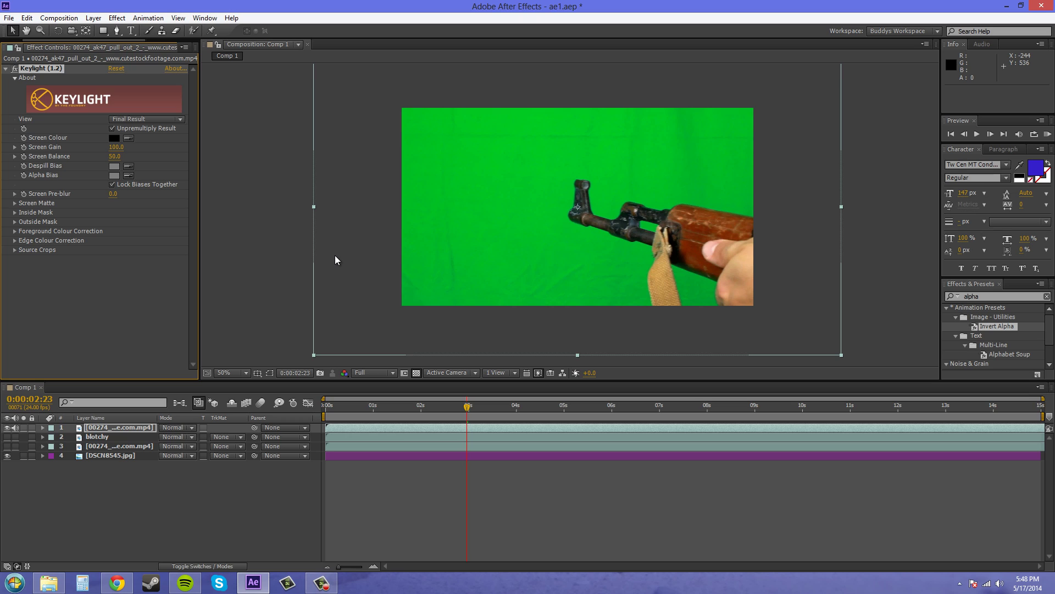
pyautogui.click(128, 139)
pyautogui.click(606, 216)
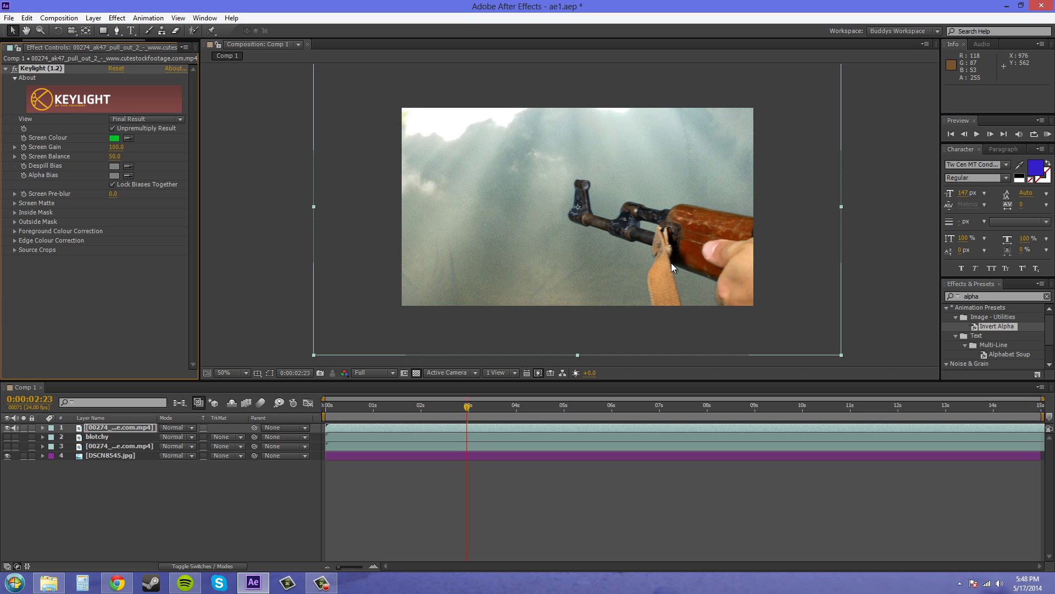
# Step: Test Screen Gain 126 and Screen Balance 17, with previews rendered at final quality
pyautogui.scroll(4, 674, 260)
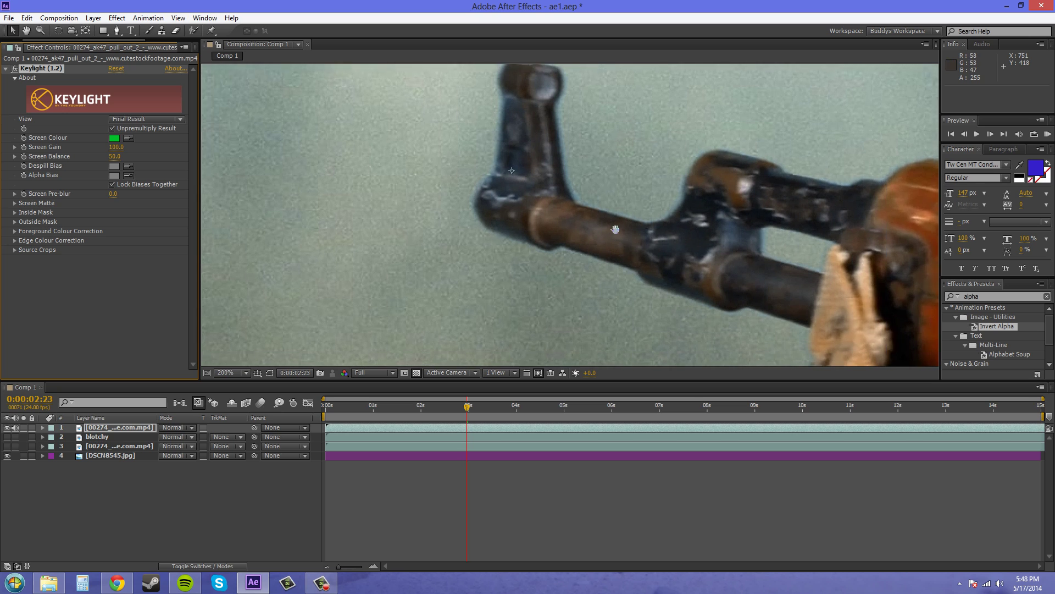
pyautogui.moveTo(750, 249); pyautogui.dragTo(556, 222)
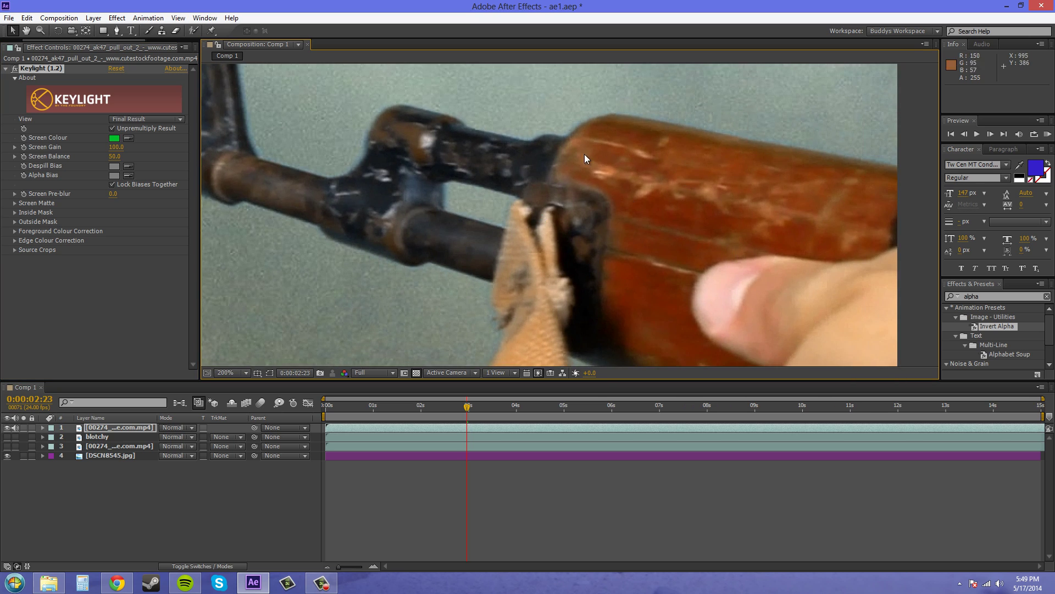
pyautogui.moveTo(582, 154); pyautogui.dragTo(681, 169)
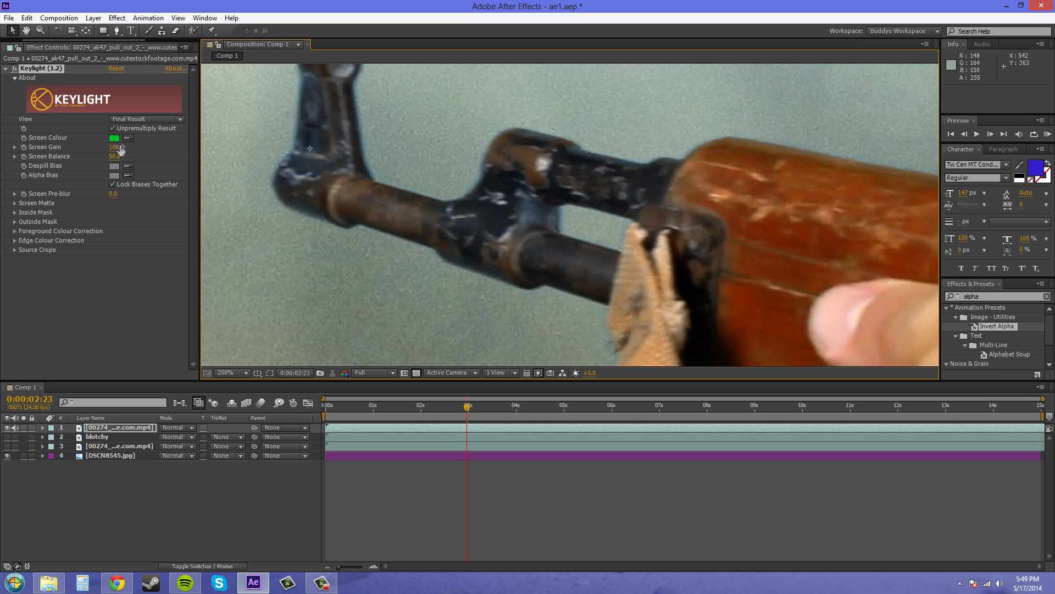
pyautogui.moveTo(118, 147); pyautogui.dragTo(134, 147)
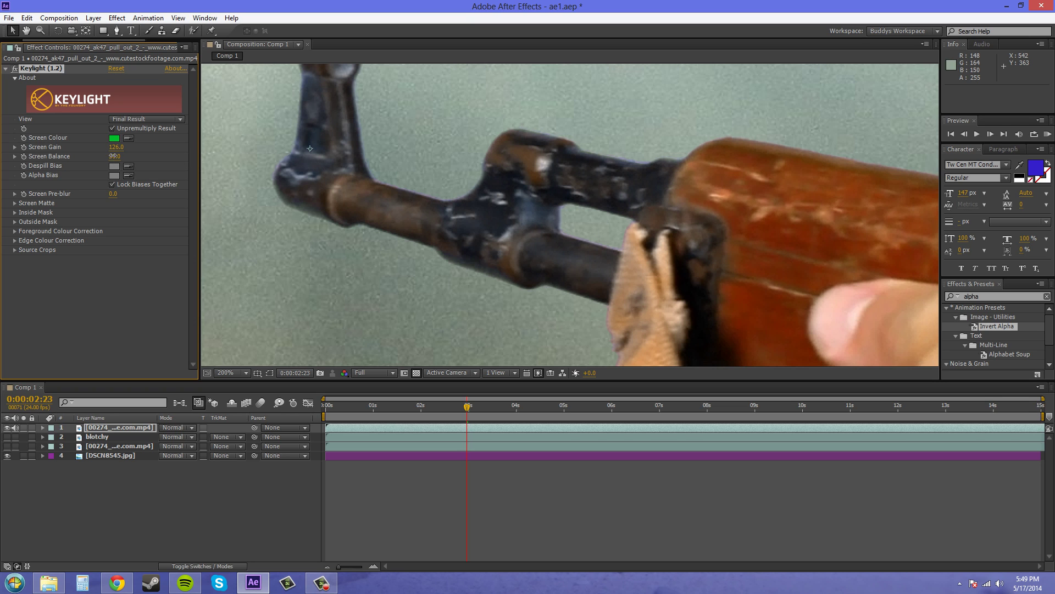
pyautogui.moveTo(110, 156); pyautogui.dragTo(93, 158)
pyautogui.click(507, 373)
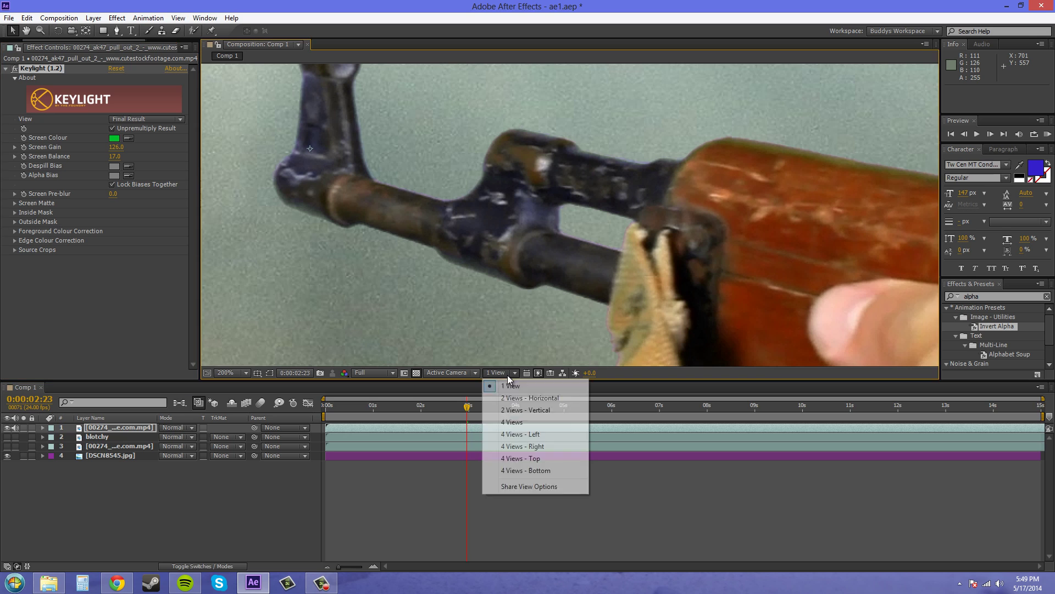
pyautogui.click(539, 372)
pyautogui.click(559, 386)
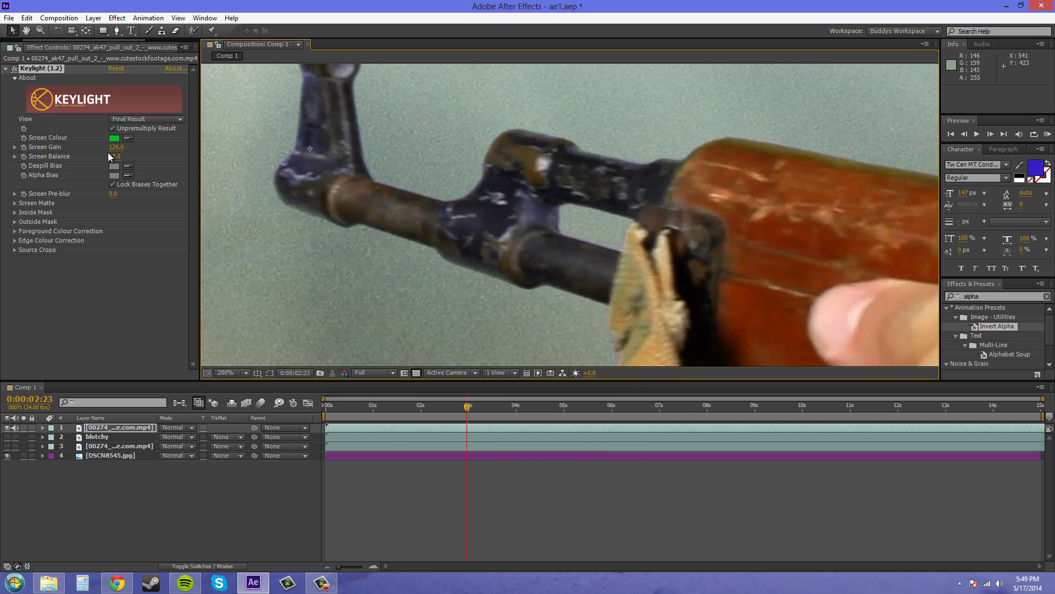
# Step: Revert the tests, leaving Screen Gain at 100 and Screen Balance at 0
pyautogui.moveTo(93, 153); pyautogui.dragTo(186, 161)
pyautogui.hotkey('ctrl', 'z')
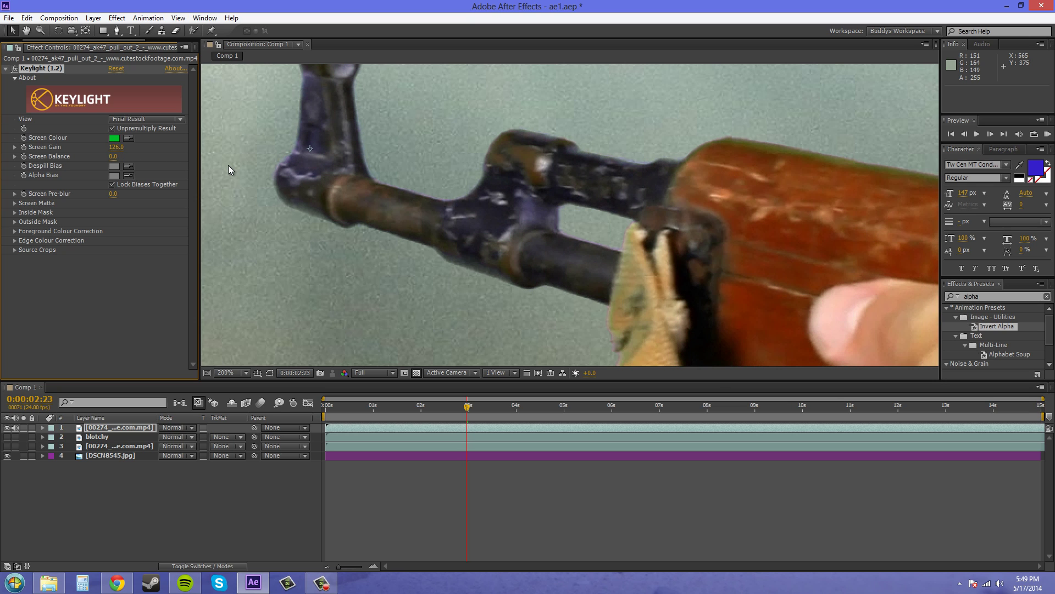
pyautogui.scroll(-1, 640, 178)
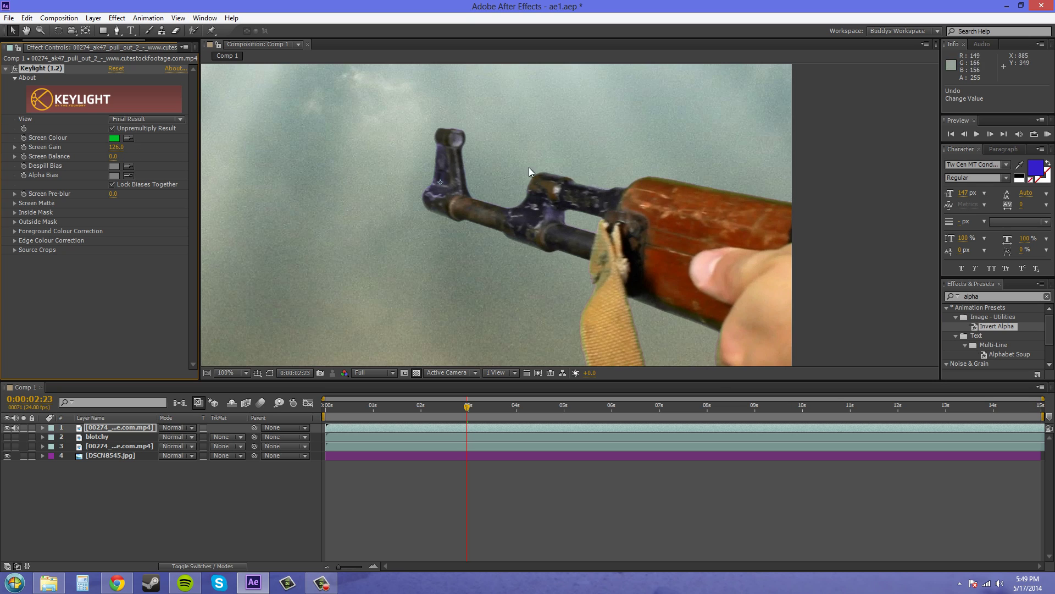
pyautogui.click(117, 147)
pyautogui.press('Return')
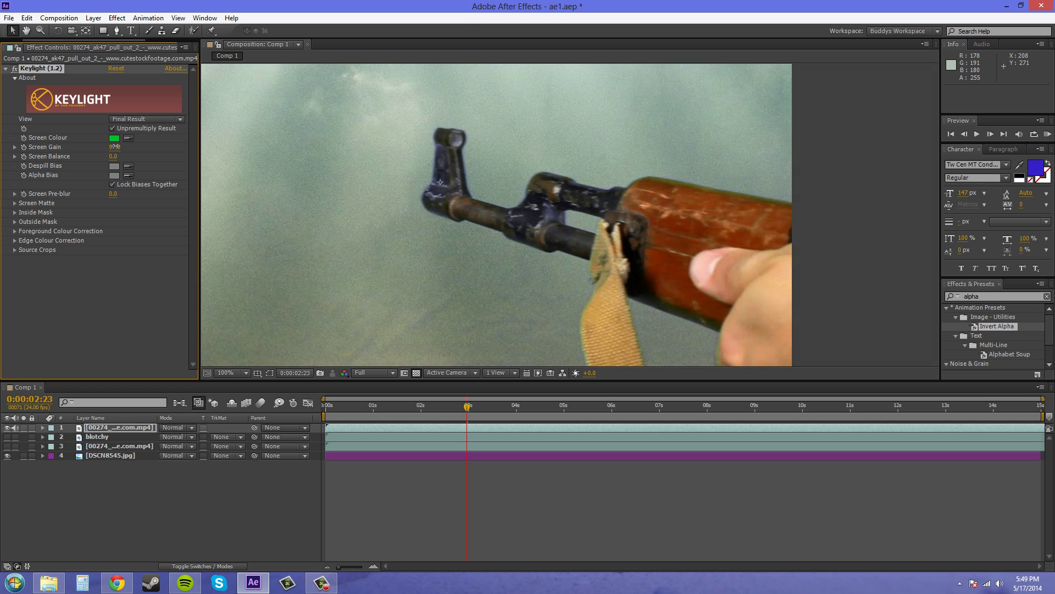
pyautogui.moveTo(112, 147); pyautogui.dragTo(121, 148)
pyautogui.hotkey('ctrl', 'z')
pyautogui.click(118, 301)
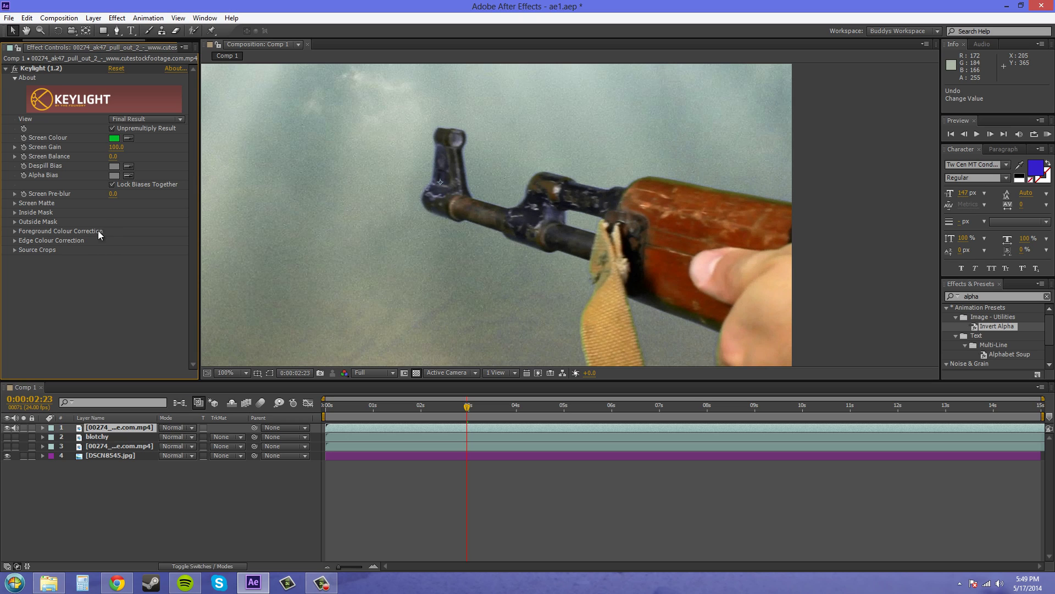
pyautogui.moveTo(639, 231); pyautogui.dragTo(553, 189)
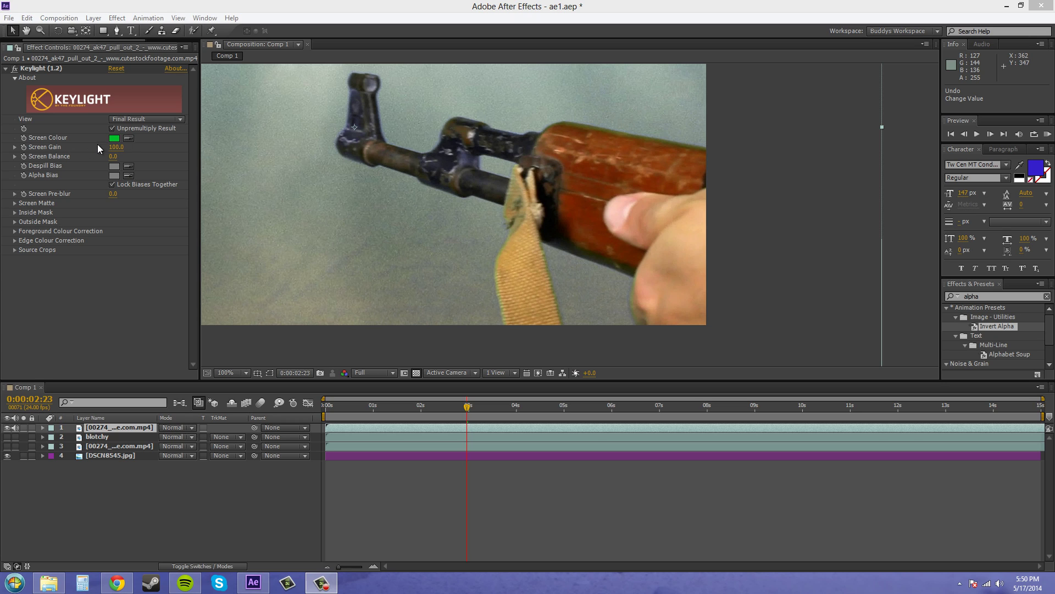
# Step: Expand Keylight's Screen Matte and scrub Clip Black up to 63.0
pyautogui.click(14, 202)
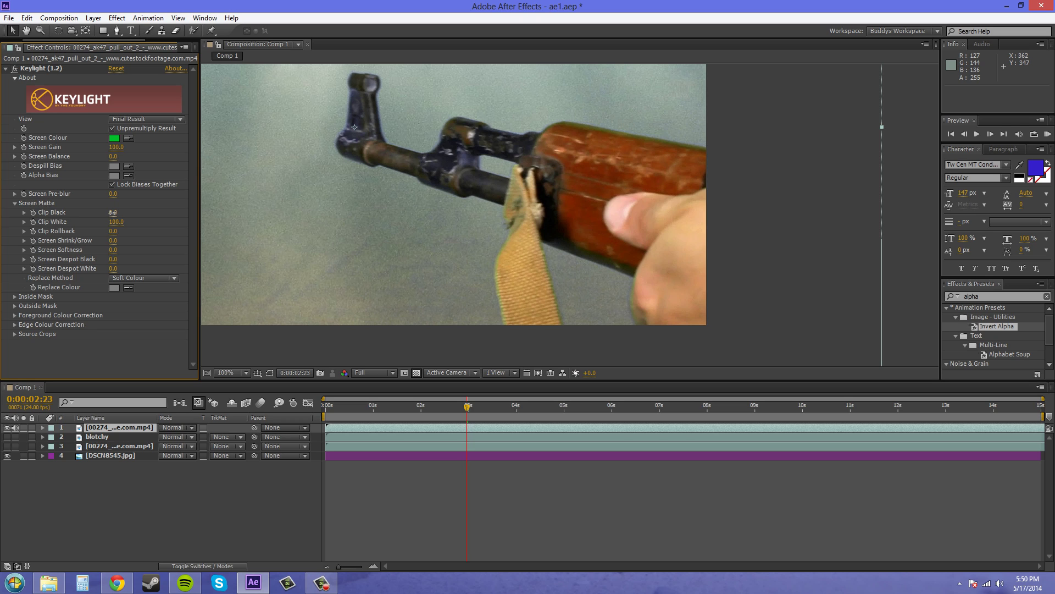
pyautogui.moveTo(114, 213); pyautogui.dragTo(149, 214)
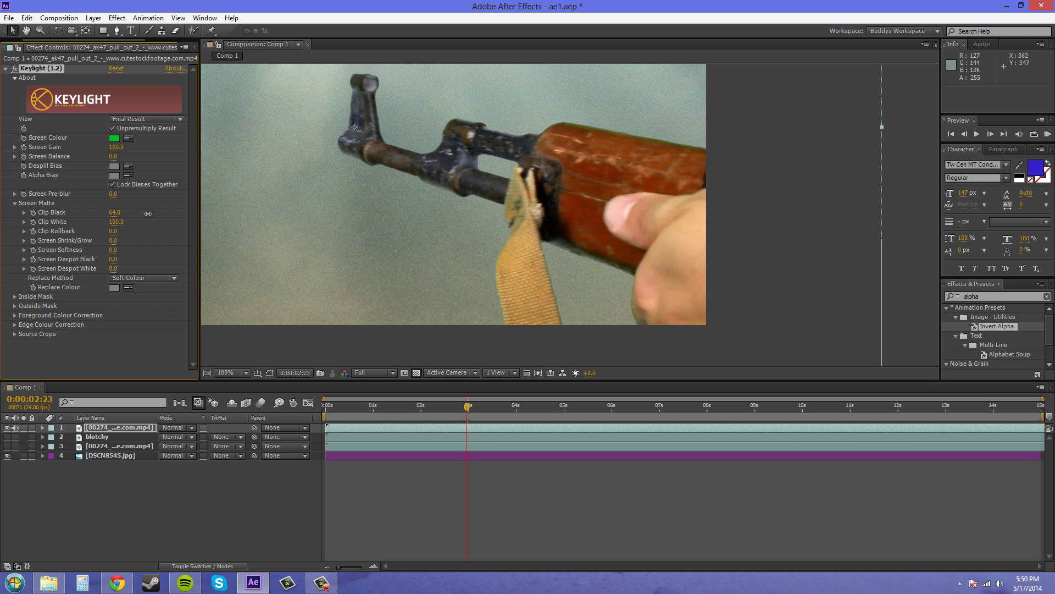
pyautogui.scroll(-3, 566, 298)
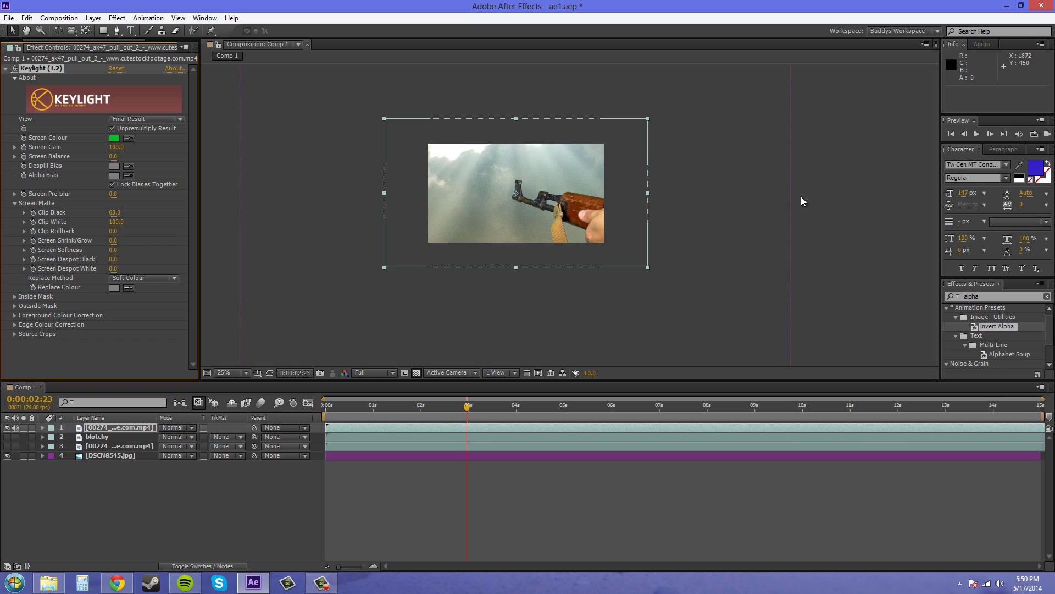
pyautogui.scroll(3, 796, 197)
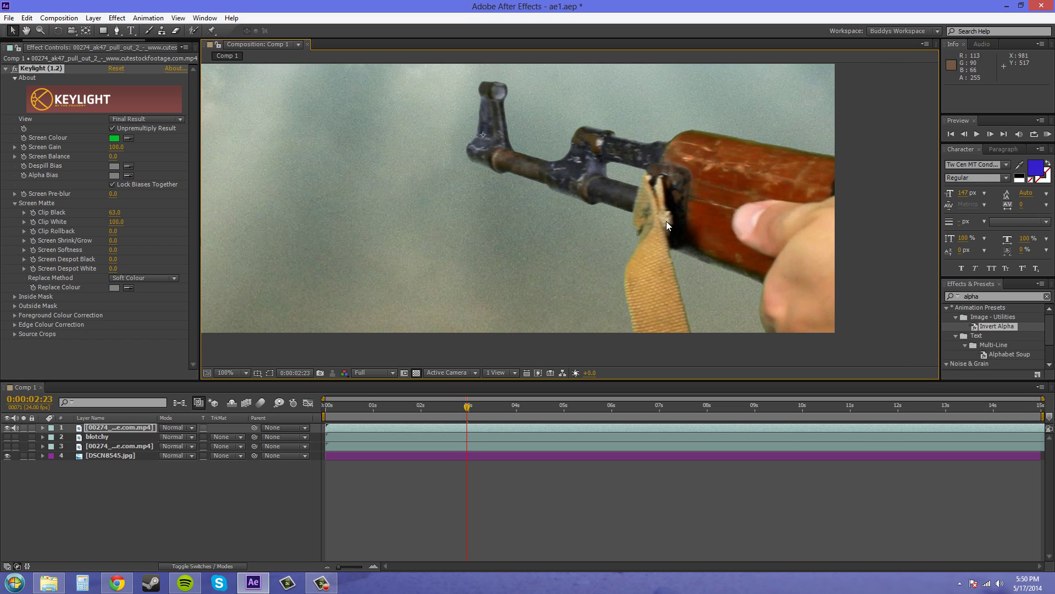
pyautogui.scroll(-2, 667, 221)
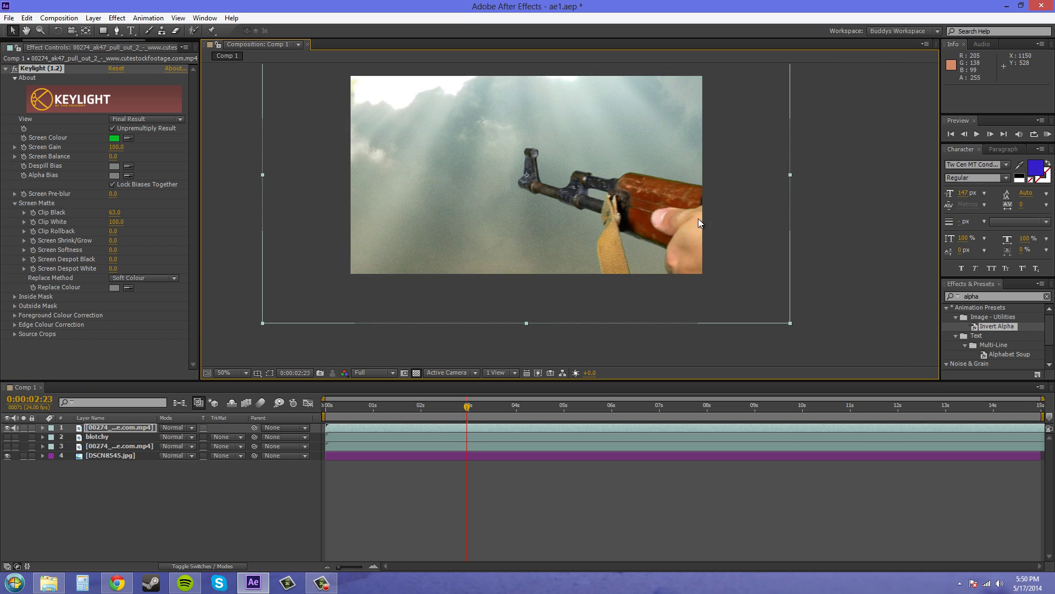
pyautogui.click(5, 68)
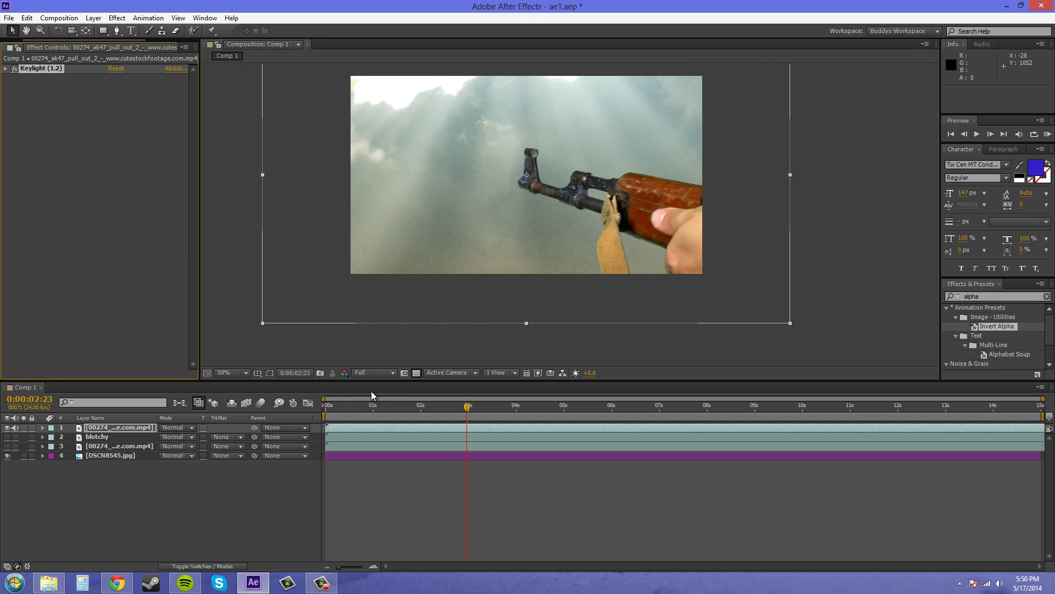
pyautogui.click(7, 455)
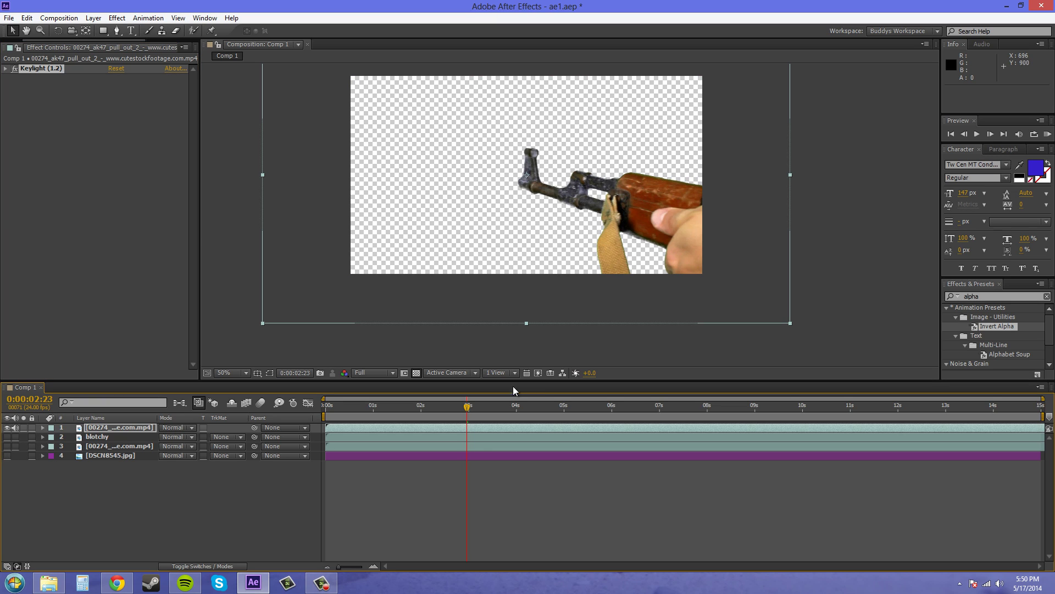
pyautogui.click(345, 373)
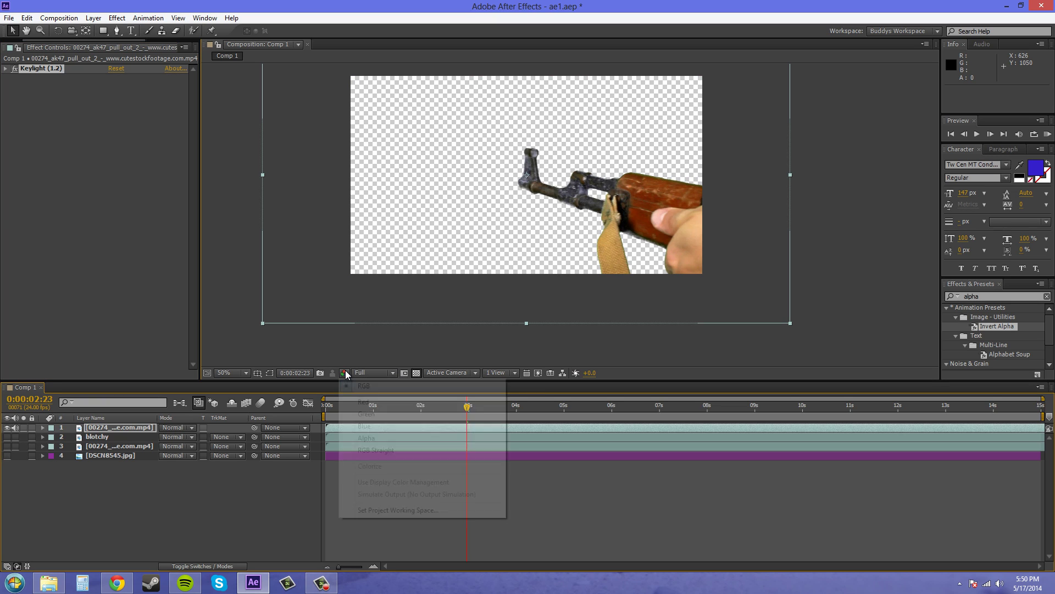
pyautogui.click(369, 438)
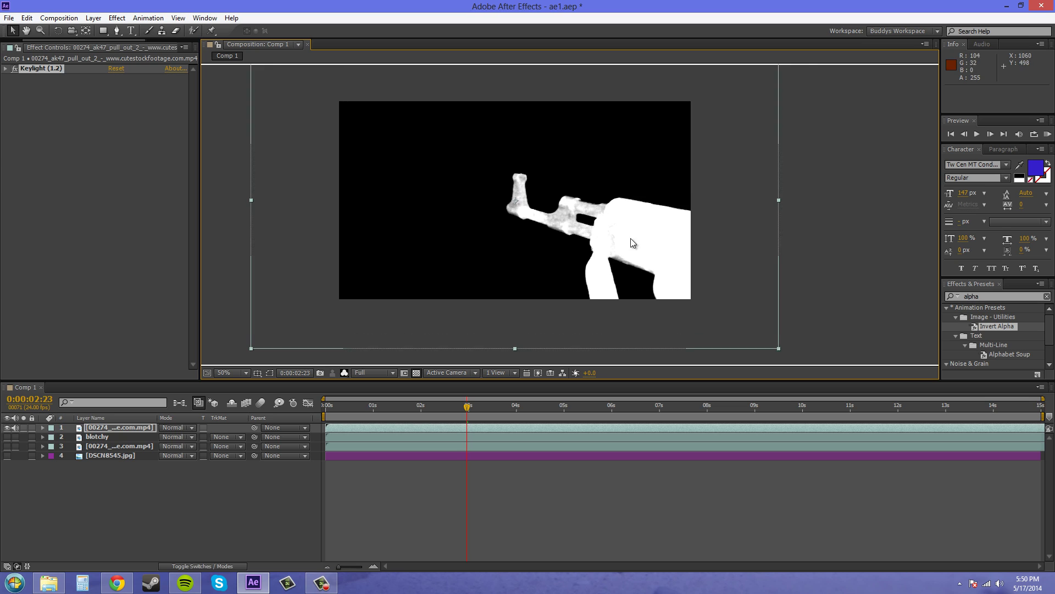
pyautogui.scroll(1, 651, 203)
pyautogui.scroll(-1, 654, 243)
pyautogui.click(346, 375)
pyautogui.click(360, 383)
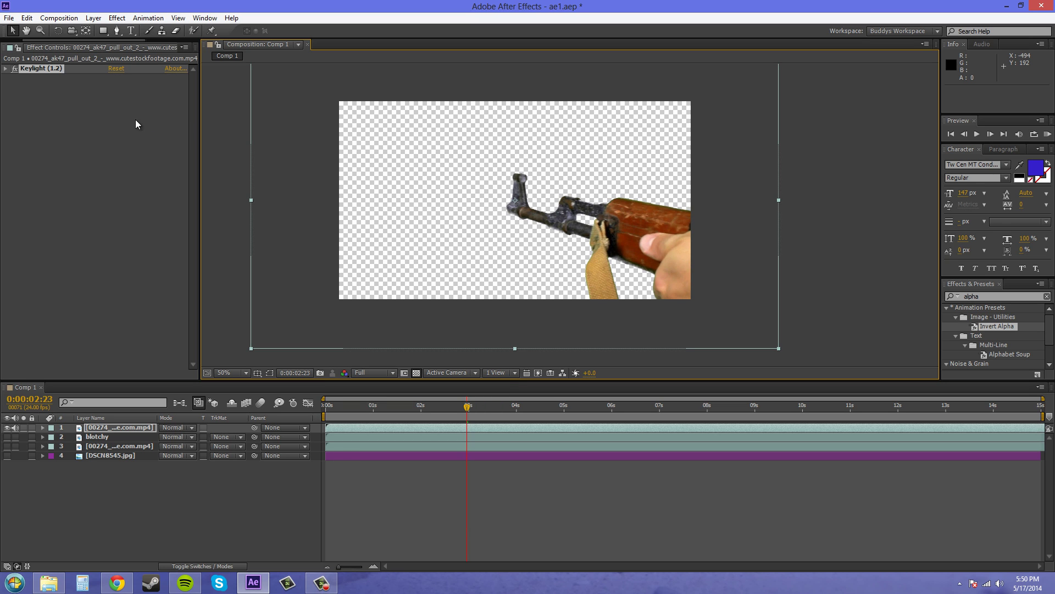
# Step: Apply Levels (Individual Controls), expand its Alpha settings, and display the Alpha channel
pyautogui.click(117, 17)
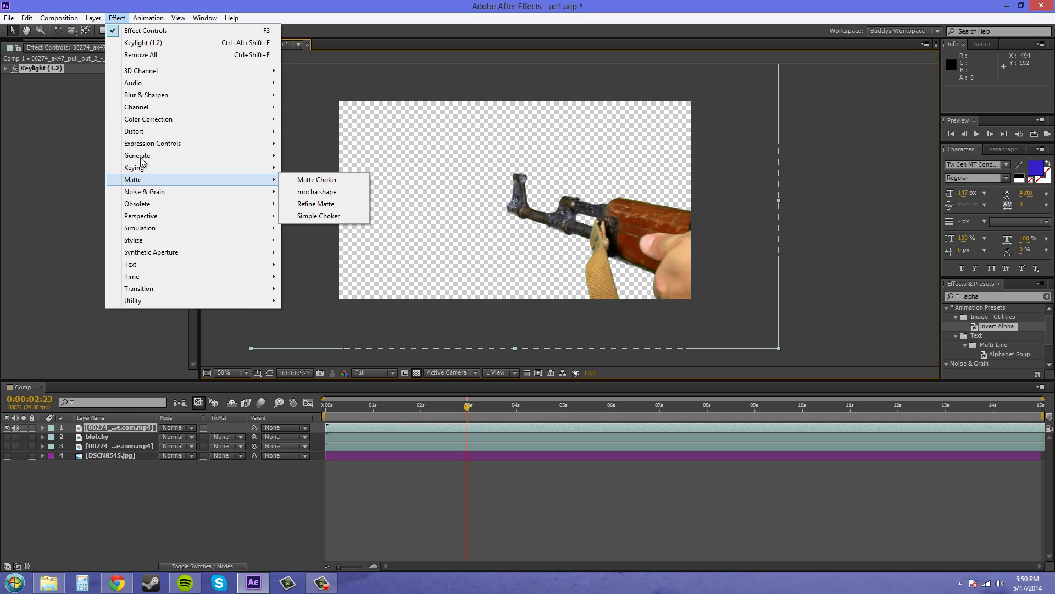
pyautogui.moveTo(156, 126)
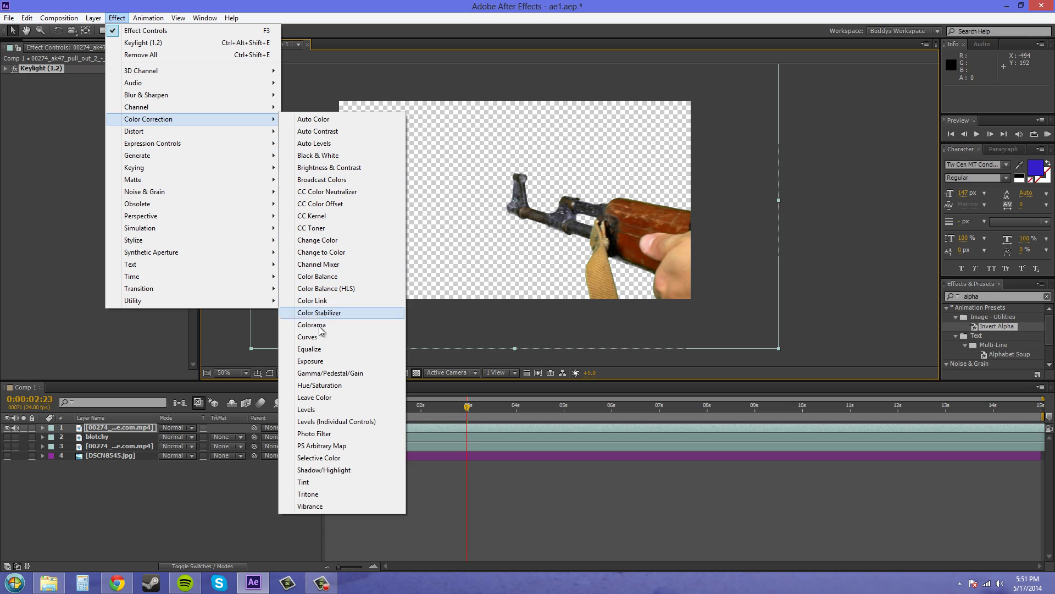
pyautogui.click(334, 424)
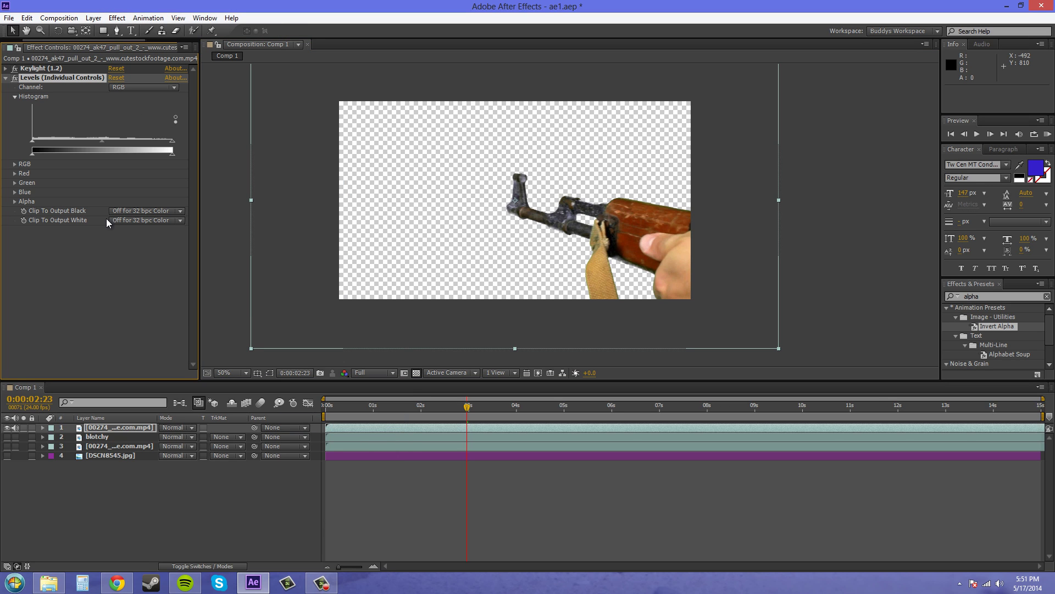
pyautogui.click(14, 201)
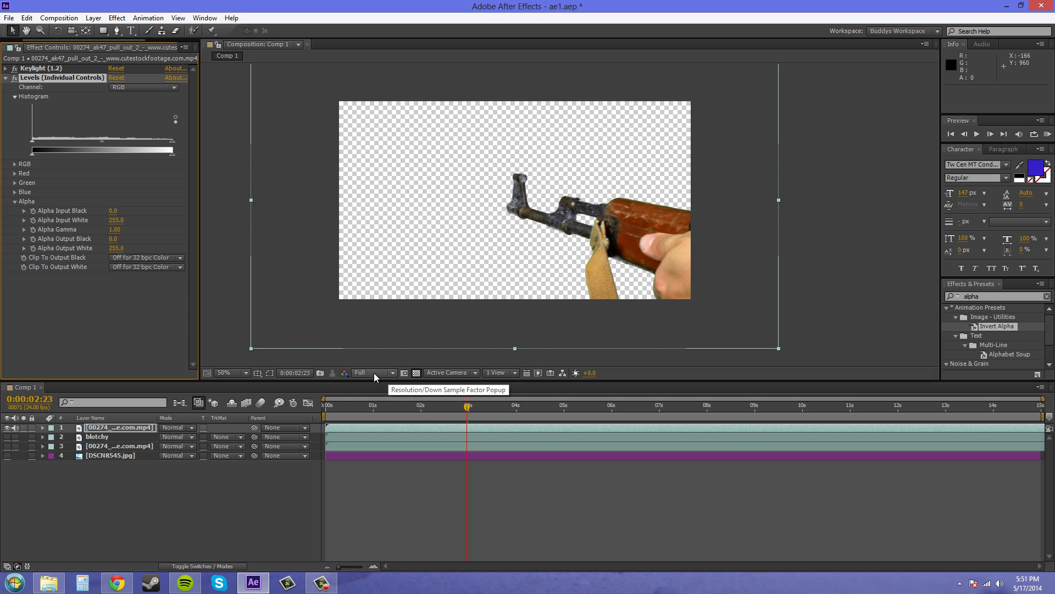
pyautogui.click(344, 372)
pyautogui.click(370, 437)
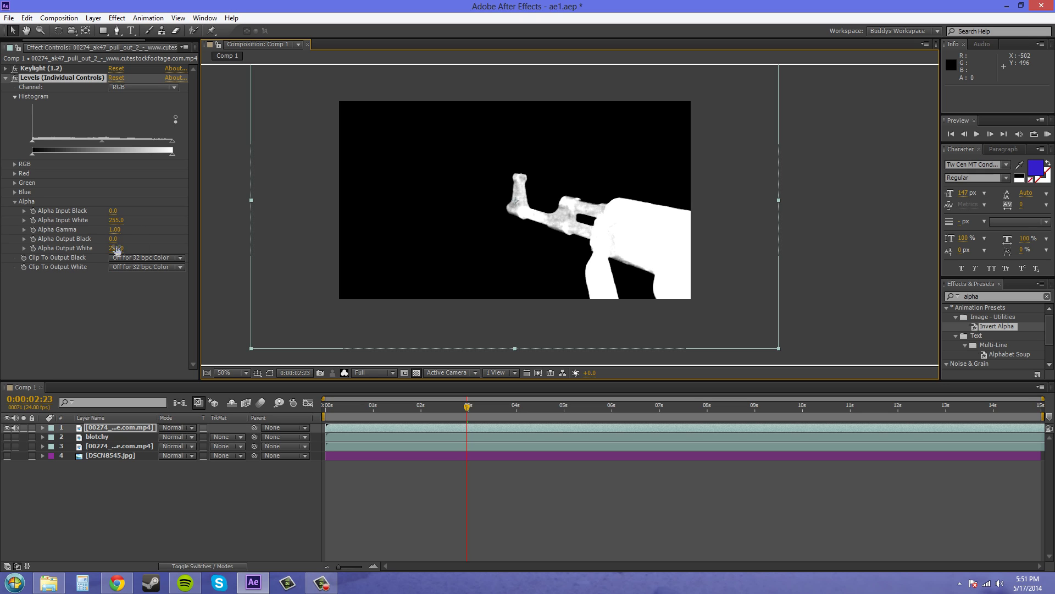
# Step: Scrub Levels Alpha Output White up to 1456.1 until the gun matte is solid white
pyautogui.moveTo(115, 247); pyautogui.dragTo(130, 247)
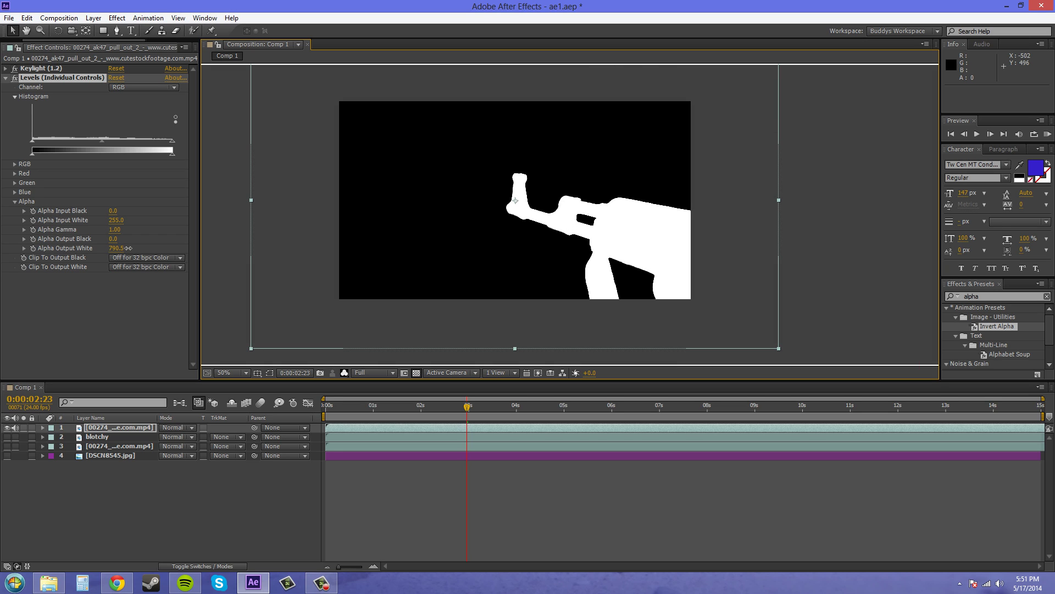
pyautogui.moveTo(127, 248)
pyautogui.mouseDown()
pyautogui.moveTo(113, 249)
pyautogui.moveTo(125, 250)
pyautogui.mouseUp()
pyautogui.scroll(4, 571, 247)
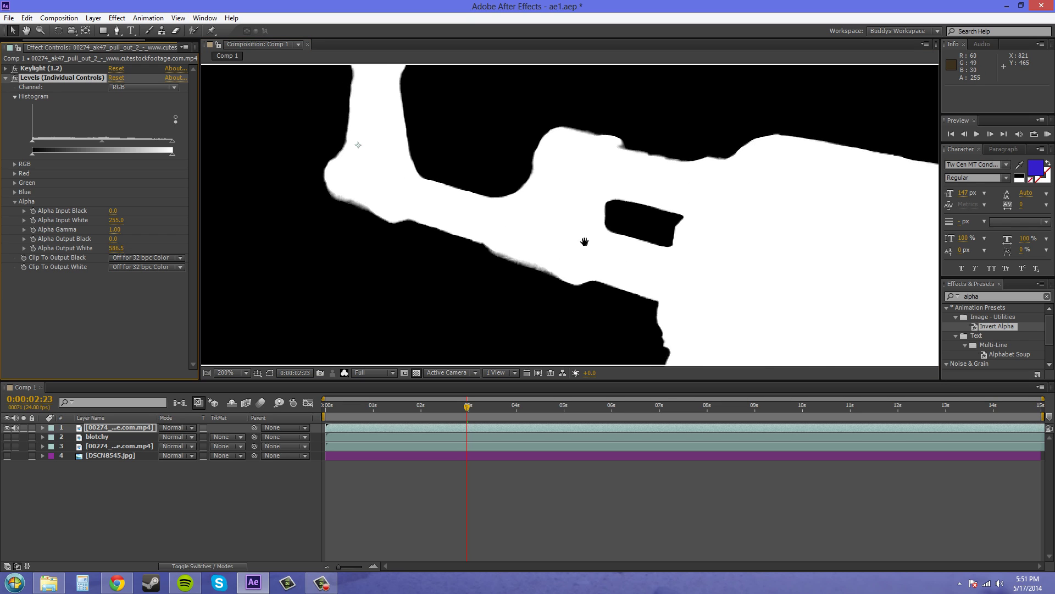
pyautogui.moveTo(112, 248); pyautogui.dragTo(316, 263)
pyautogui.scroll(-2, 585, 235)
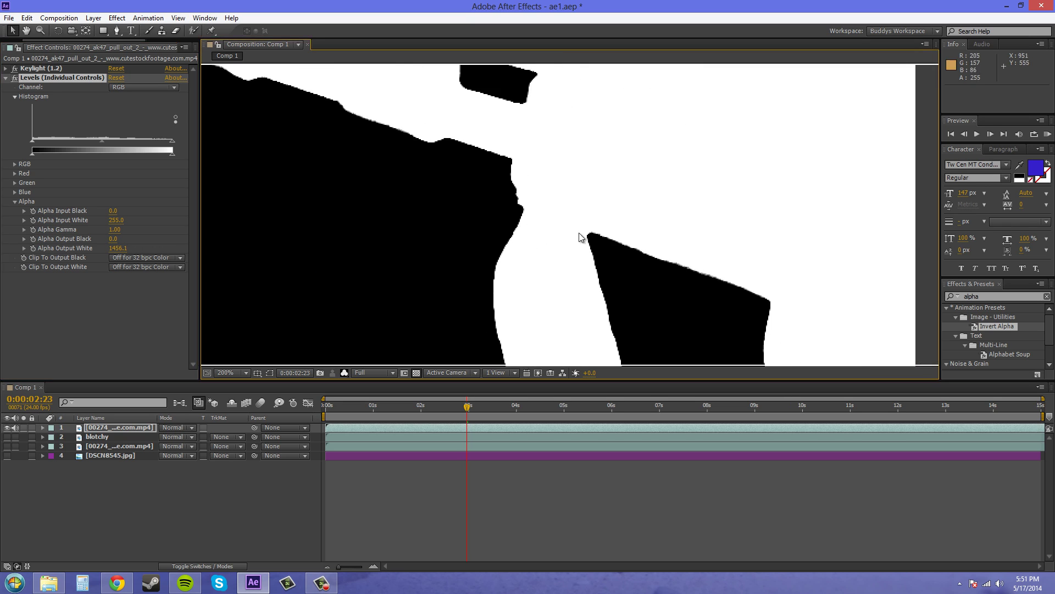
pyautogui.scroll(-2, 532, 247)
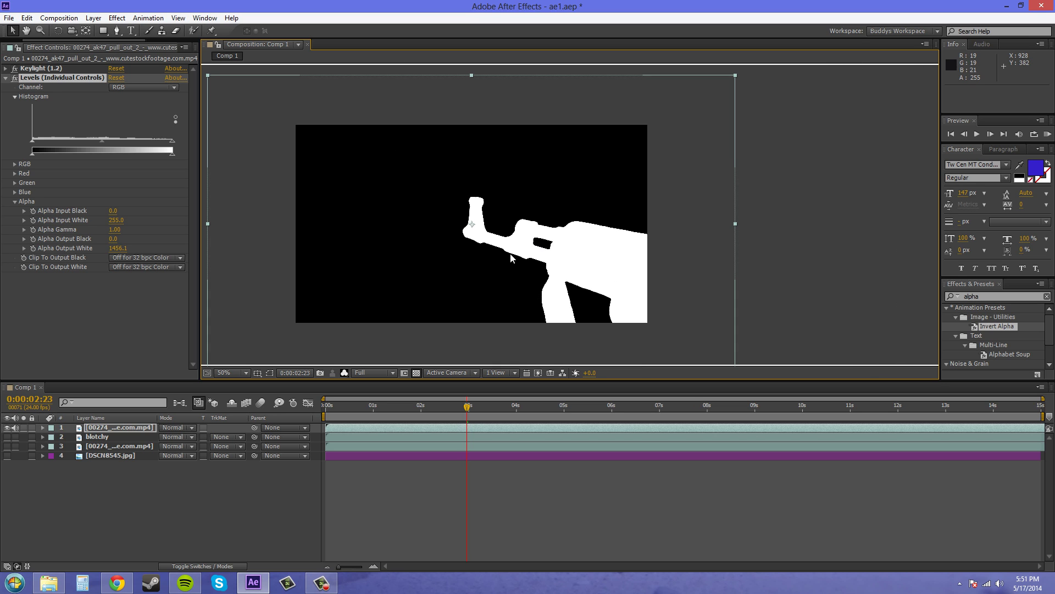
# Step: Switch the view back to RGB and inspect the keyed gun's strap and hand edges up close
pyautogui.click(348, 375)
pyautogui.click(363, 386)
pyautogui.scroll(2, 527, 242)
pyautogui.moveTo(546, 196); pyautogui.dragTo(596, 119)
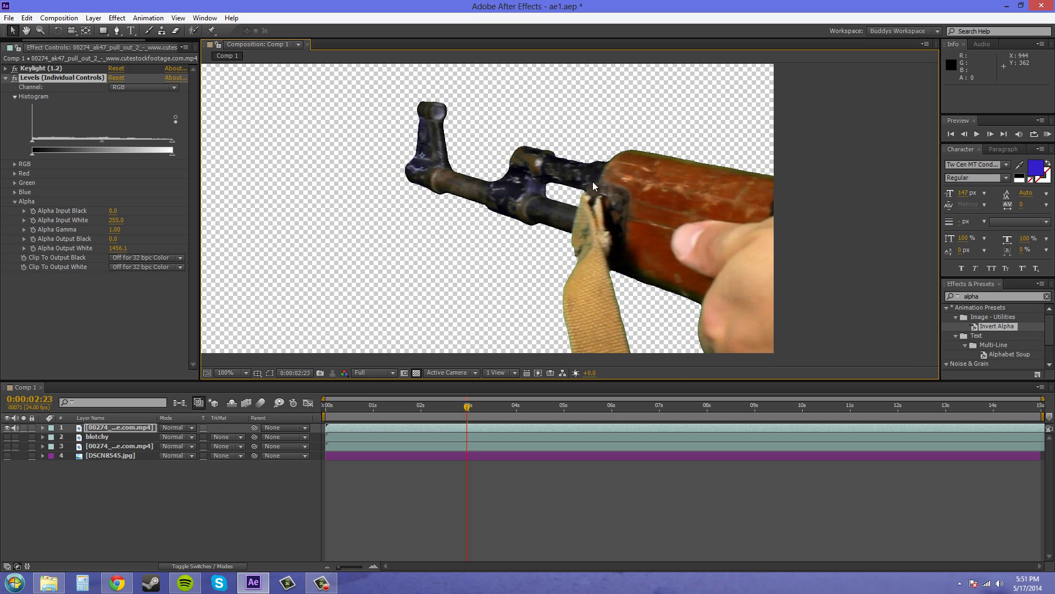
pyautogui.moveTo(476, 225); pyautogui.dragTo(535, 196)
pyautogui.scroll(-2, 544, 228)
pyautogui.moveTo(521, 272); pyautogui.dragTo(461, 266)
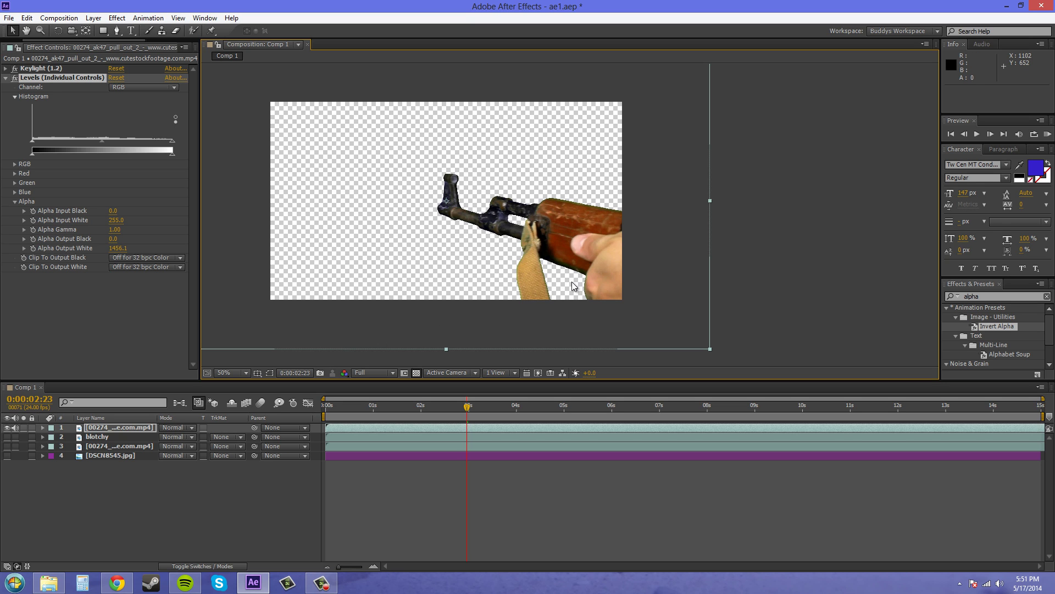
pyautogui.scroll(2, 562, 282)
pyautogui.scroll(2, 602, 238)
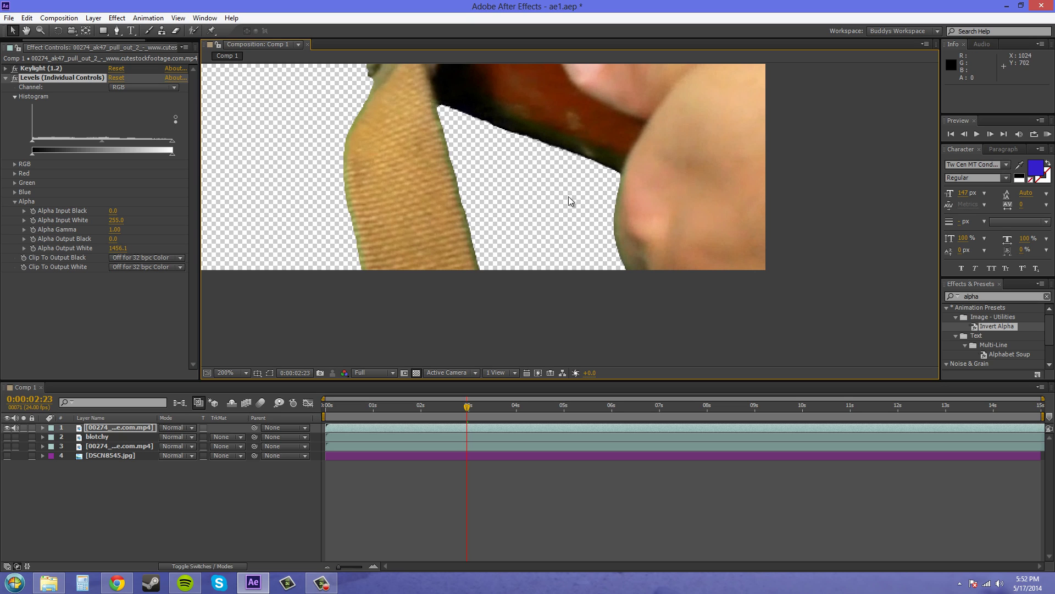
pyautogui.moveTo(437, 153); pyautogui.dragTo(574, 250)
pyautogui.scroll(-3, 591, 306)
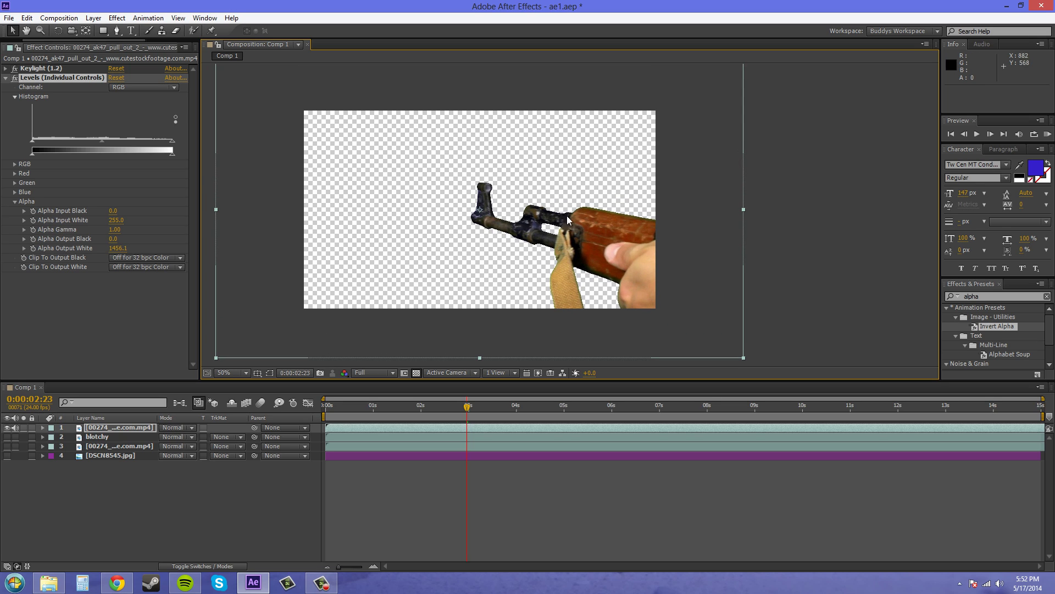
# Step: Collapse Levels, recheck the Alpha channel, then return to the RGB view
pyautogui.click(4, 78)
pyautogui.moveTo(400, 275); pyautogui.dragTo(491, 280)
pyautogui.click(345, 373)
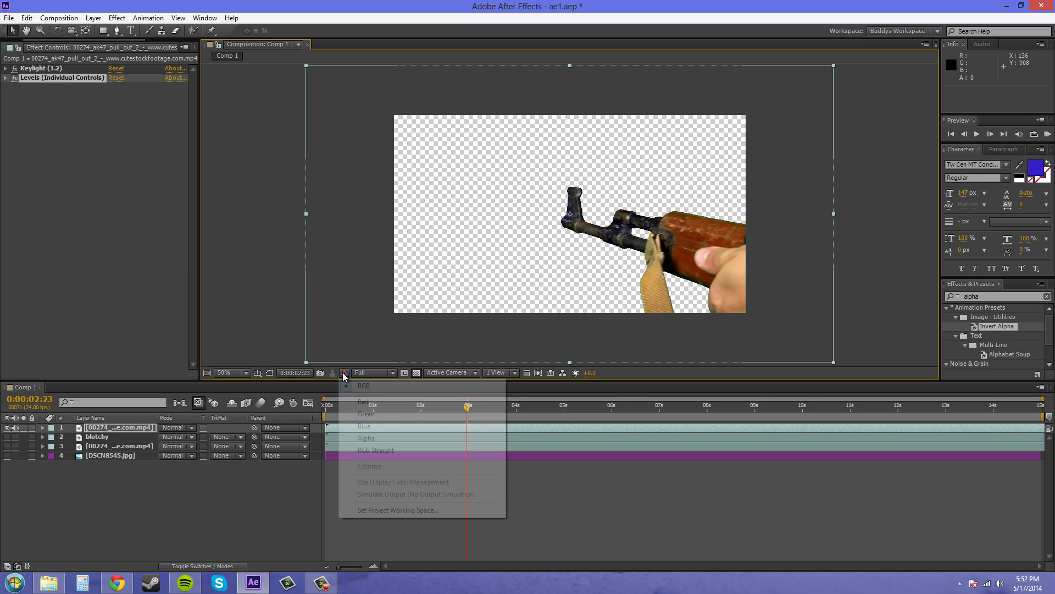
pyautogui.click(366, 438)
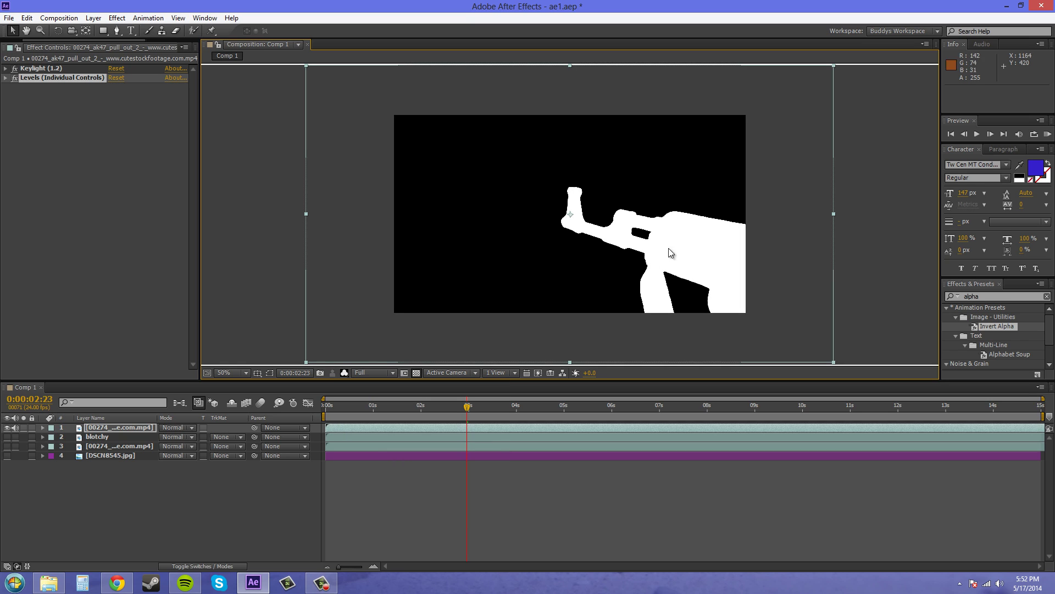
pyautogui.click(347, 373)
pyautogui.click(385, 386)
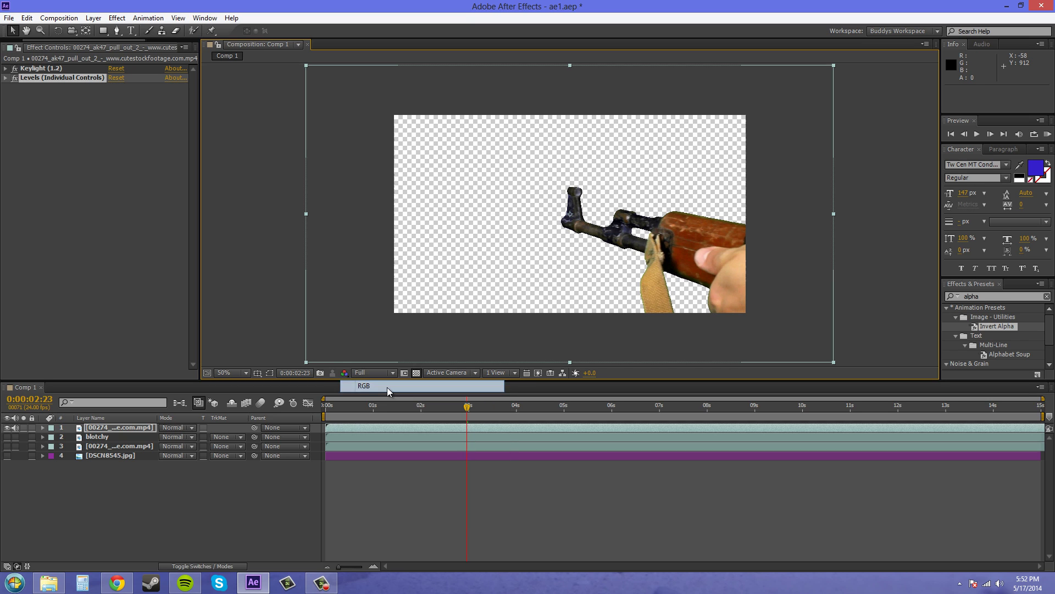
# Step: Show the DSCN8545.jpg sky layer, place the gun clip above it, and set the sky's TrkMat to Alpha Matte
pyautogui.click(7, 456)
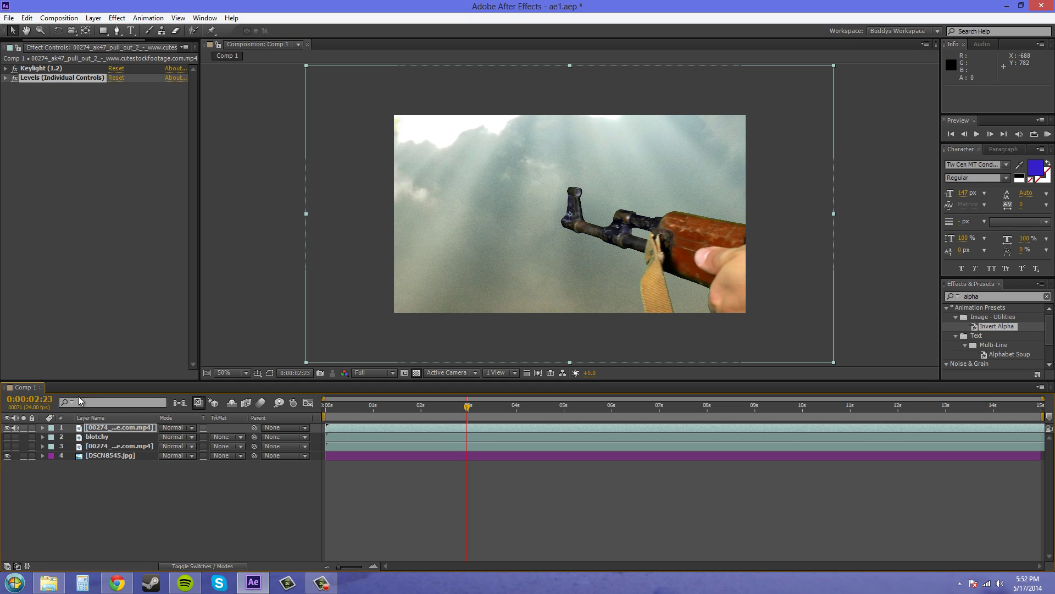
pyautogui.moveTo(112, 428); pyautogui.dragTo(121, 451)
pyautogui.click(222, 456)
pyautogui.click(245, 482)
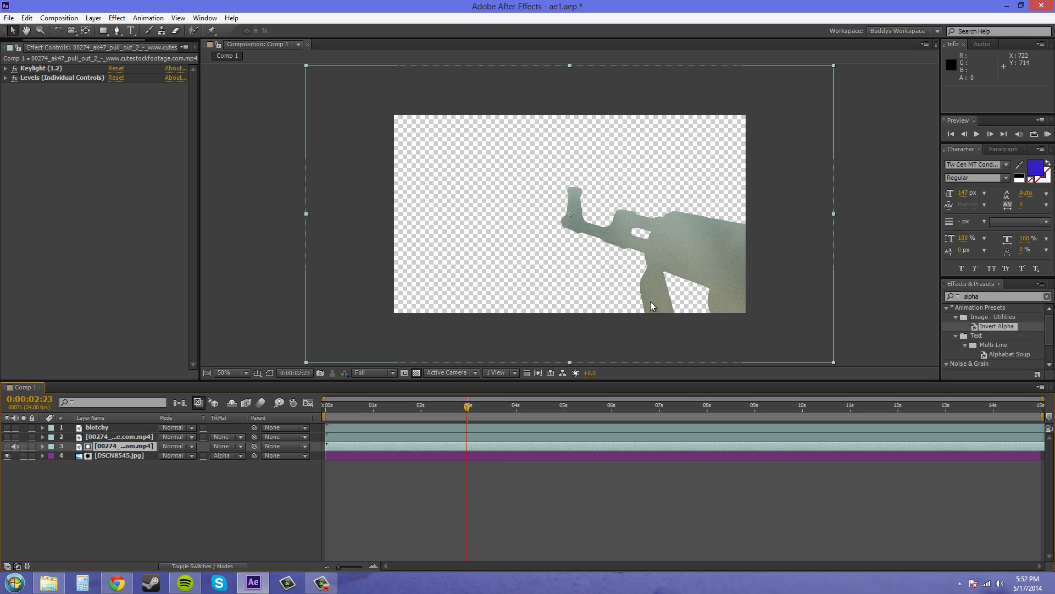
pyautogui.scroll(2, 714, 243)
pyautogui.moveTo(752, 278); pyautogui.dragTo(473, 166)
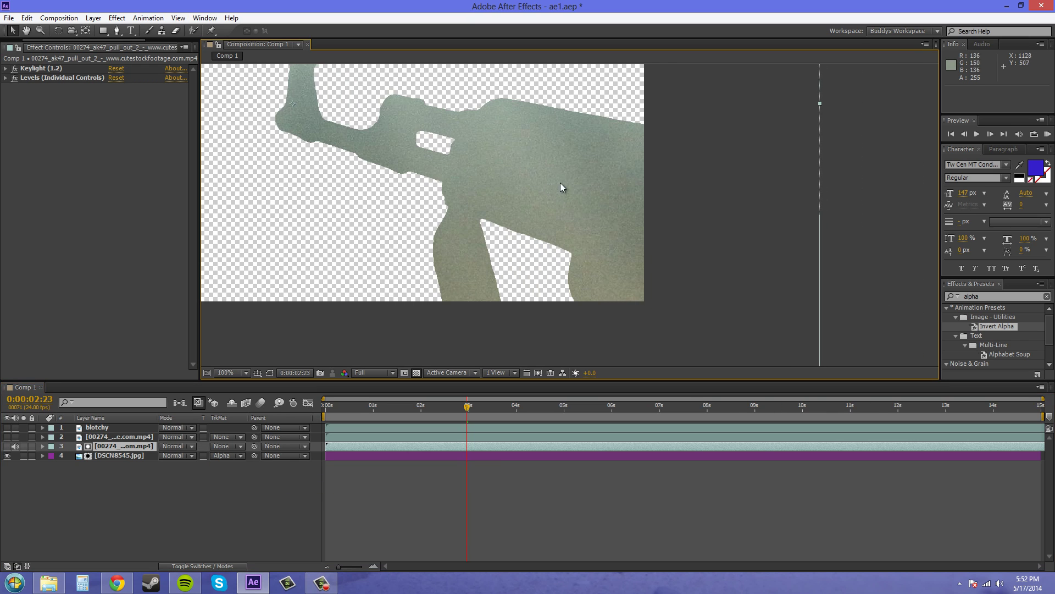
pyautogui.scroll(2, 560, 184)
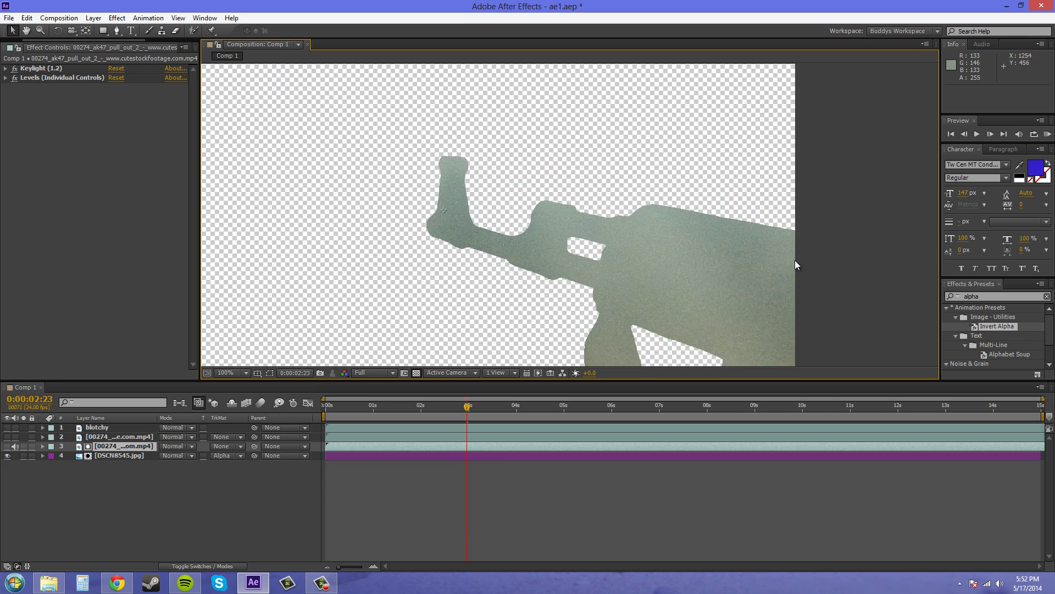
pyautogui.scroll(-2, 803, 265)
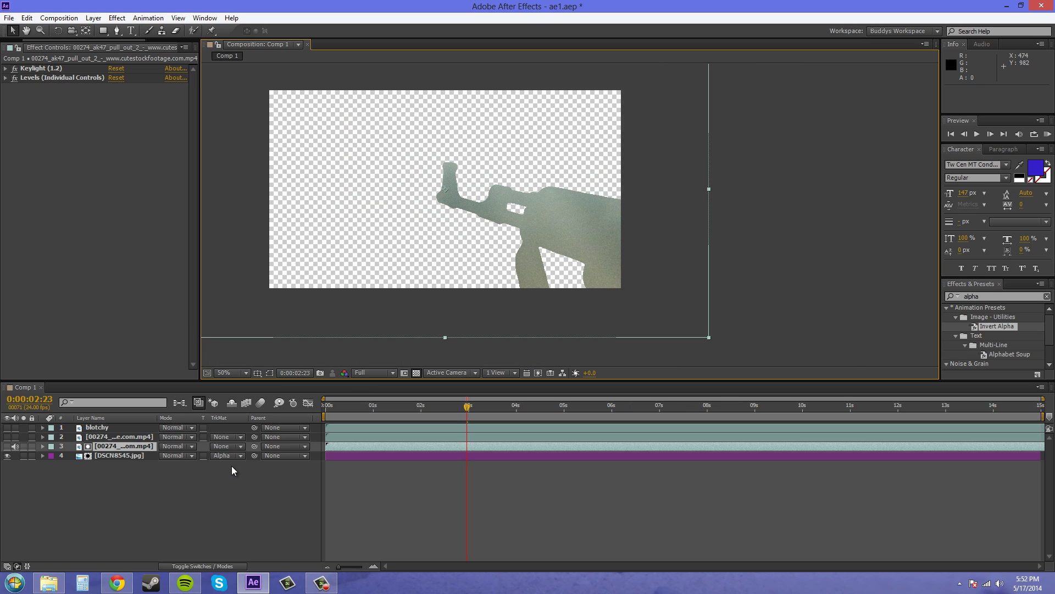
# Step: Switch the sky's track matte to Alpha Inverted Matte and inspect the rifle-shaped hole's edges
pyautogui.click(233, 456)
pyautogui.click(258, 497)
pyautogui.scroll(2, 570, 213)
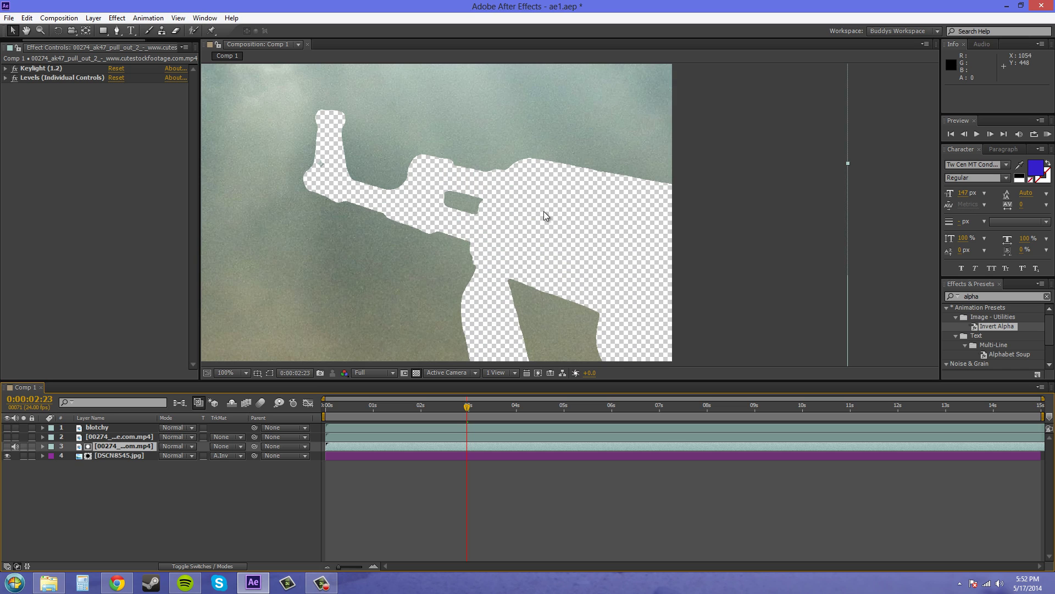
pyautogui.moveTo(586, 281); pyautogui.dragTo(532, 274)
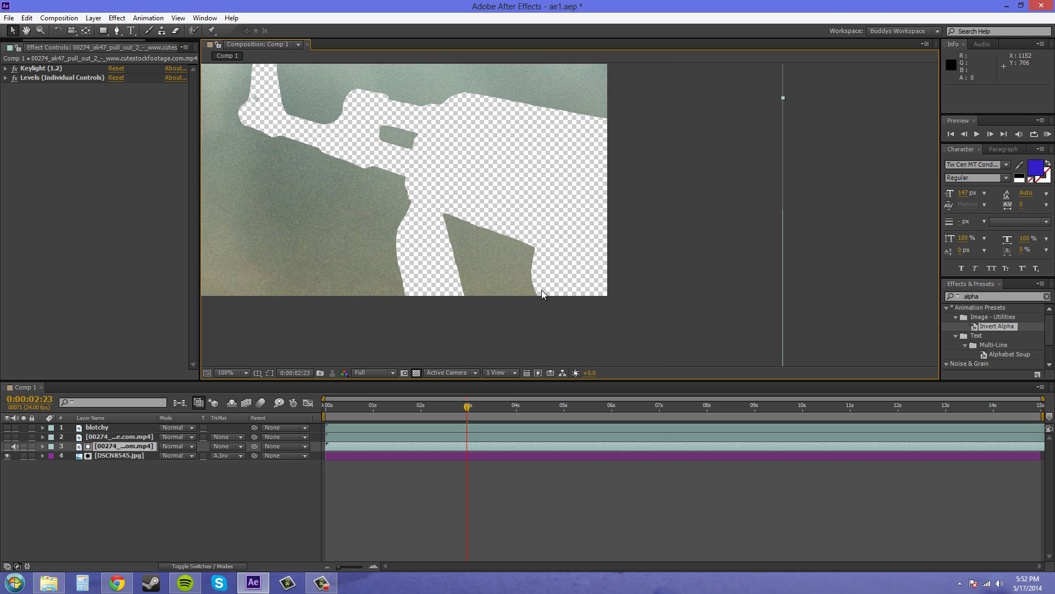
pyautogui.scroll(3, 483, 252)
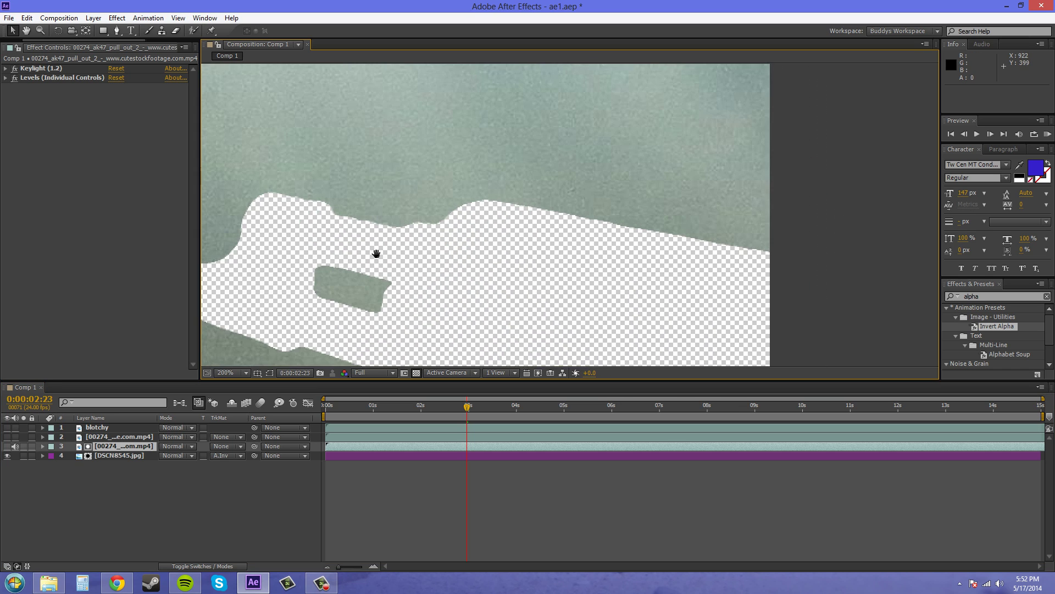
pyautogui.moveTo(377, 252); pyautogui.dragTo(676, 266)
pyautogui.scroll(-3, 635, 249)
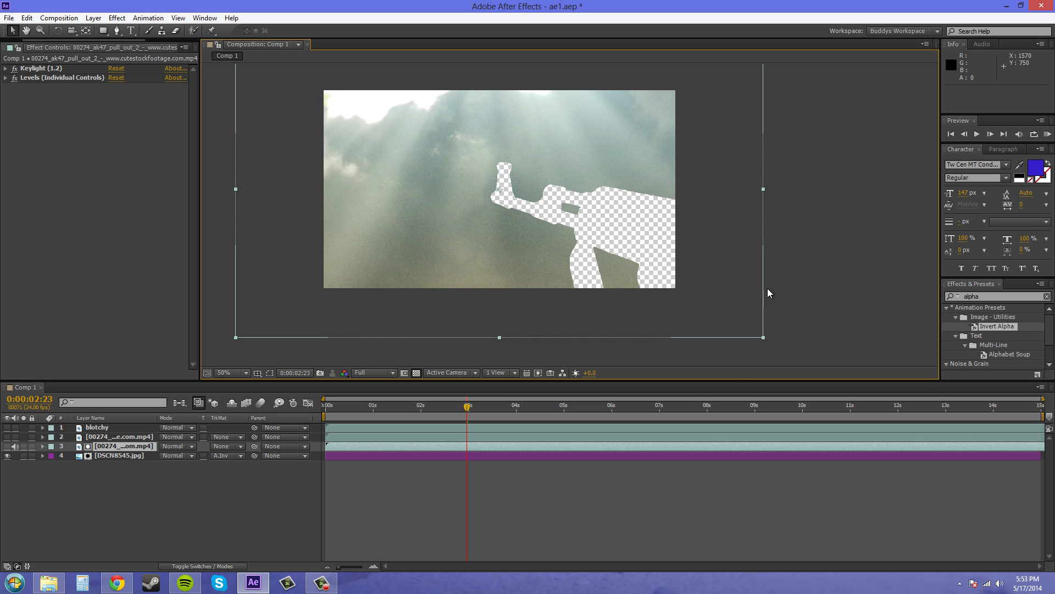
pyautogui.moveTo(810, 244); pyautogui.dragTo(870, 266)
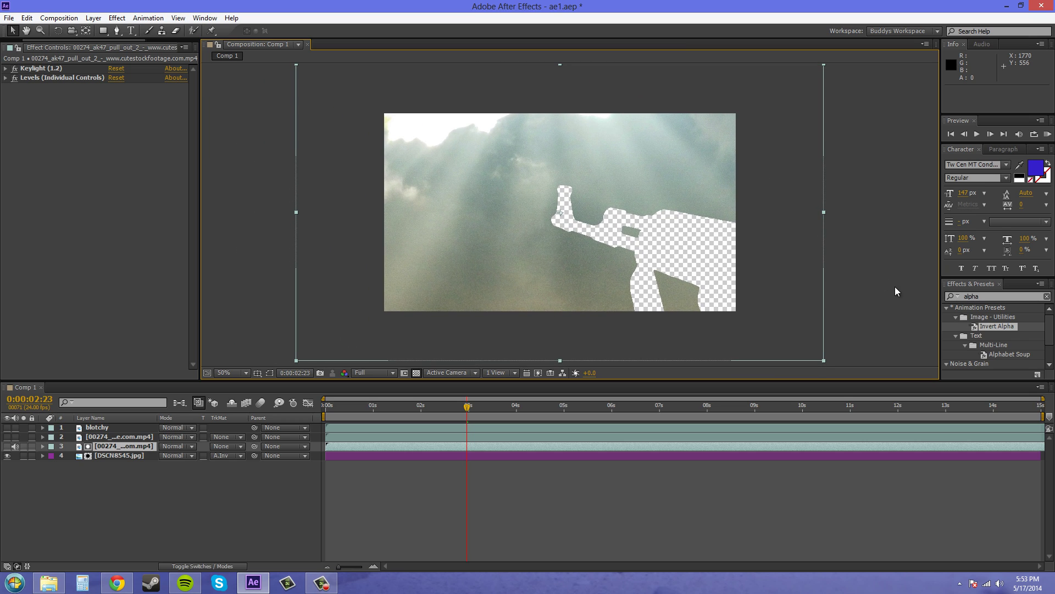